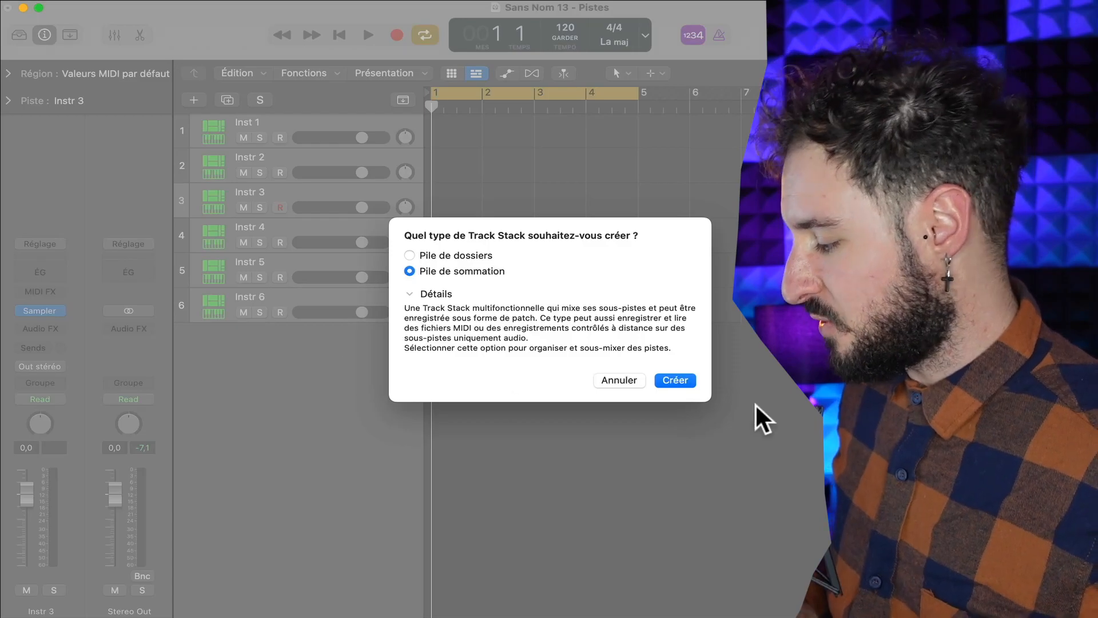
- Create a summing track stack from the six instrument tracks and toggle its contents
click(676, 380)
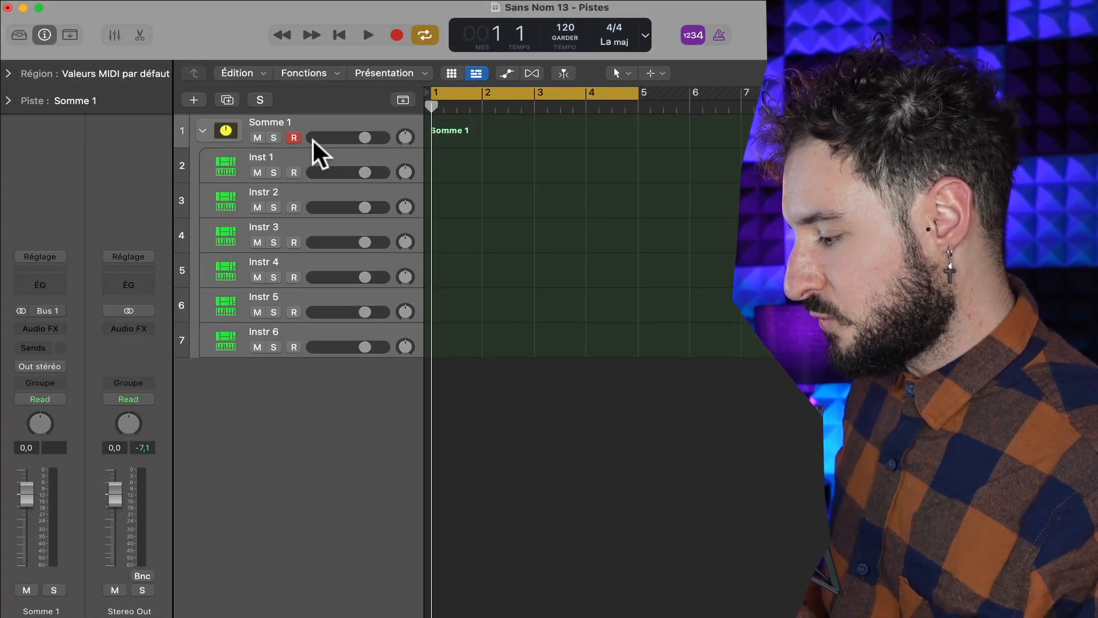
click(308, 122)
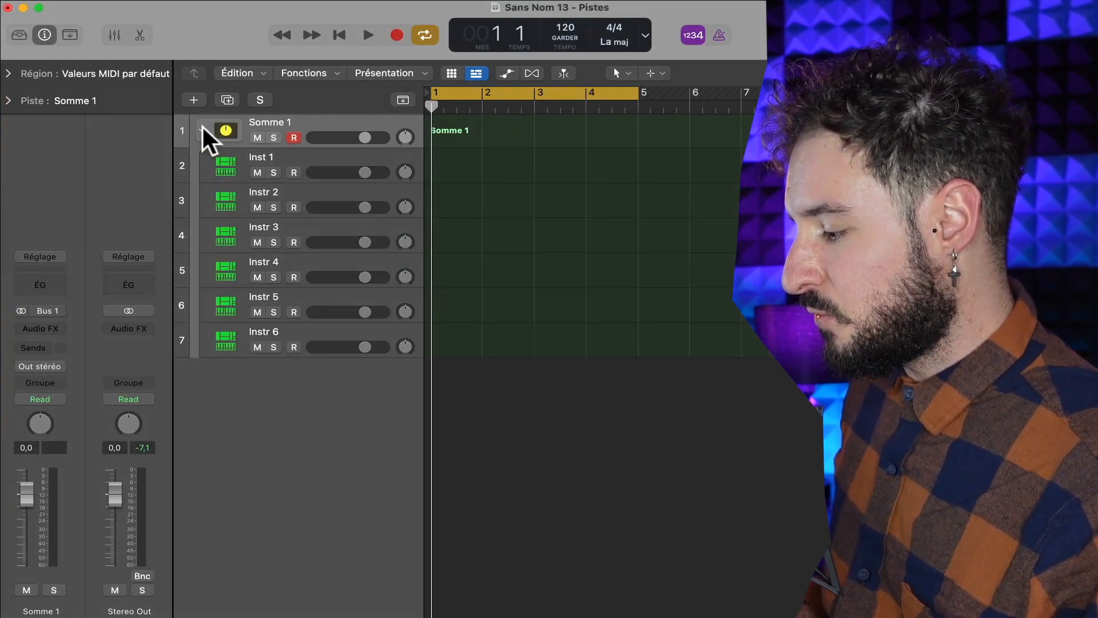
click(202, 129)
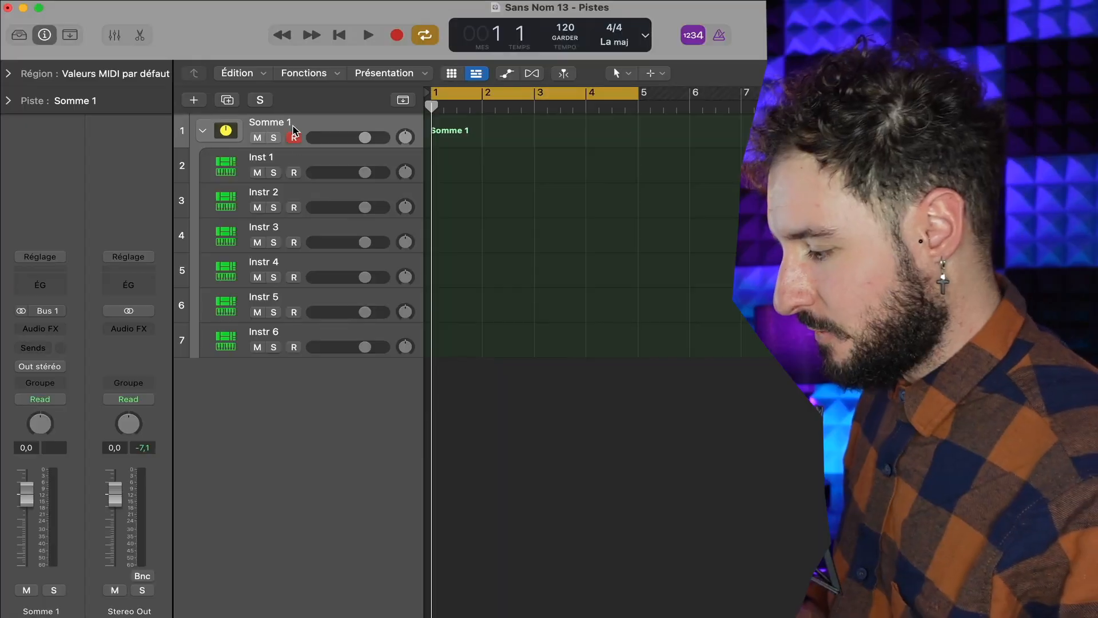
- Group tracks Instr 2, Instr 3 and Instr 4 into a nested summing track stack inside Somme 1
click(303, 189)
super+click(303, 240)
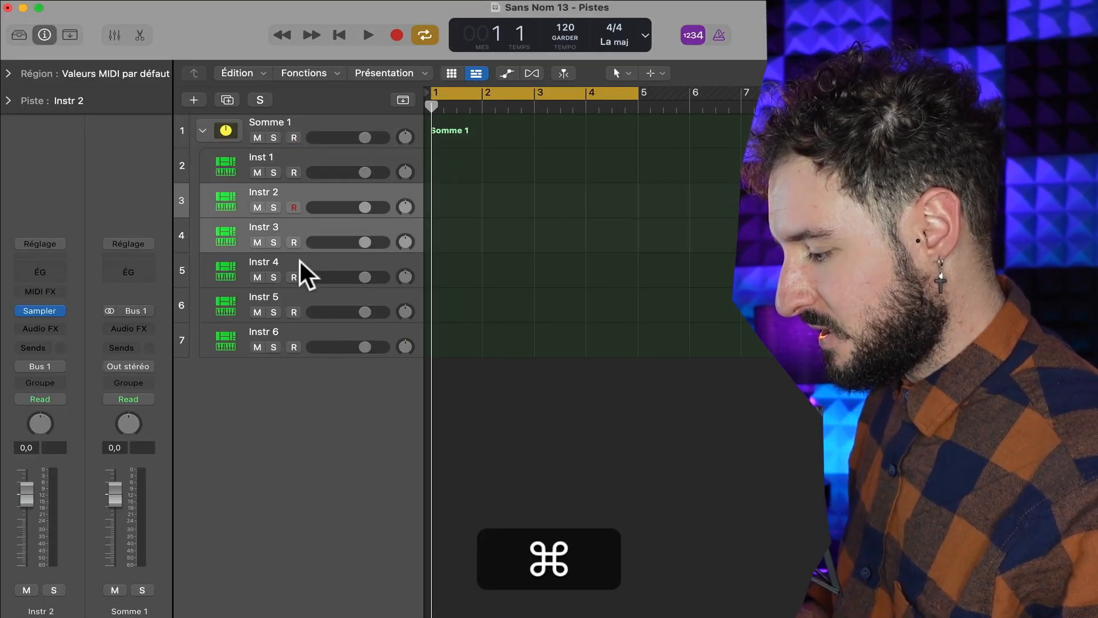
super+click(300, 260)
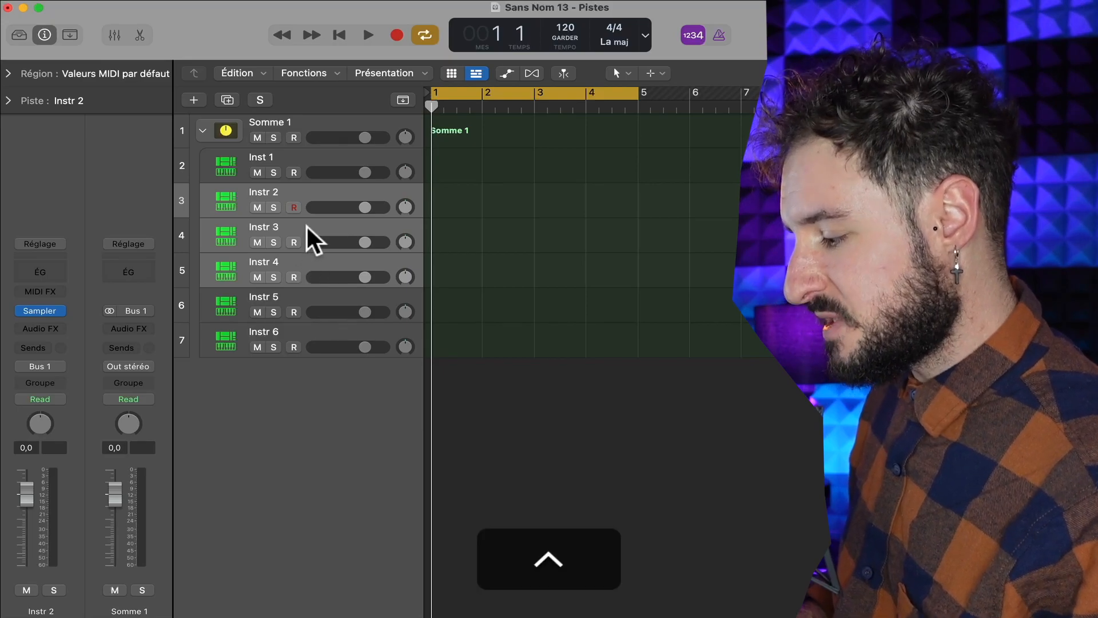
ctrl+click(304, 221)
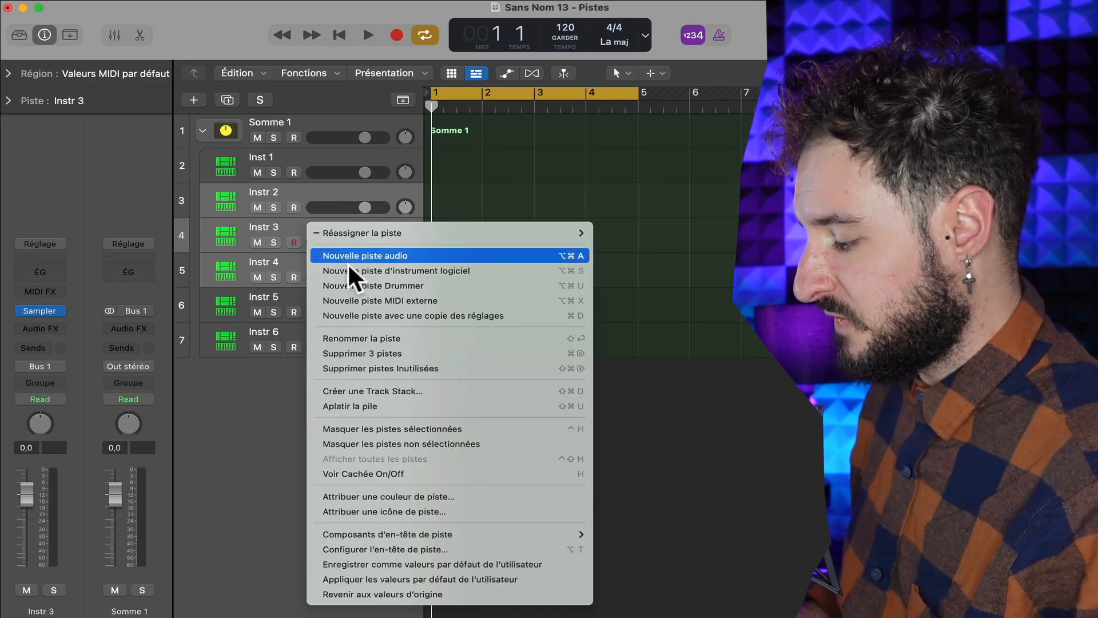
click(375, 390)
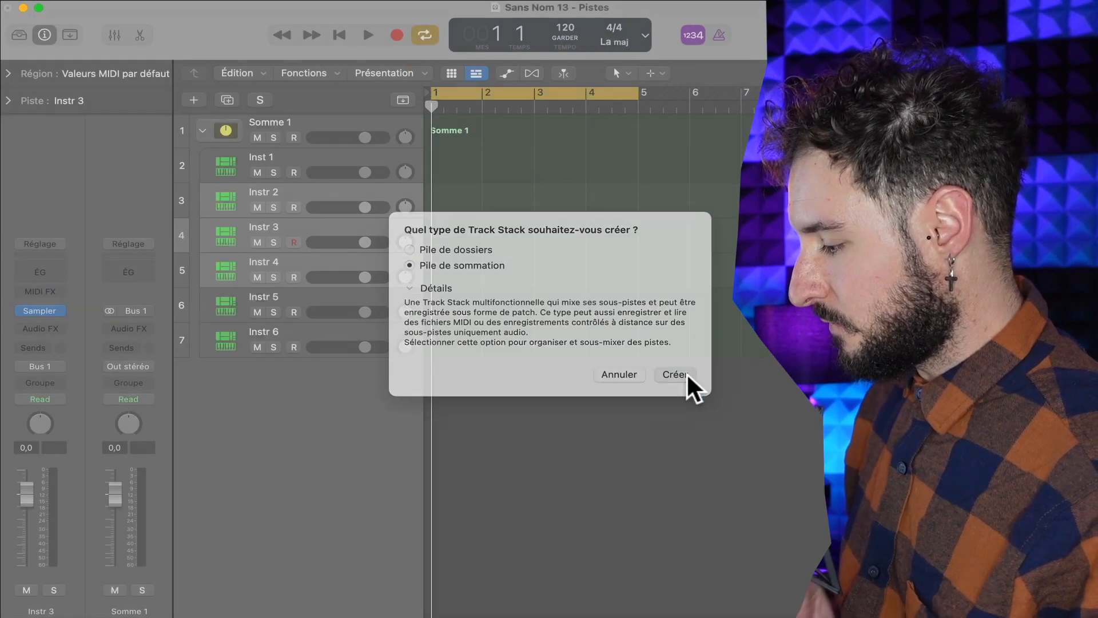
click(686, 377)
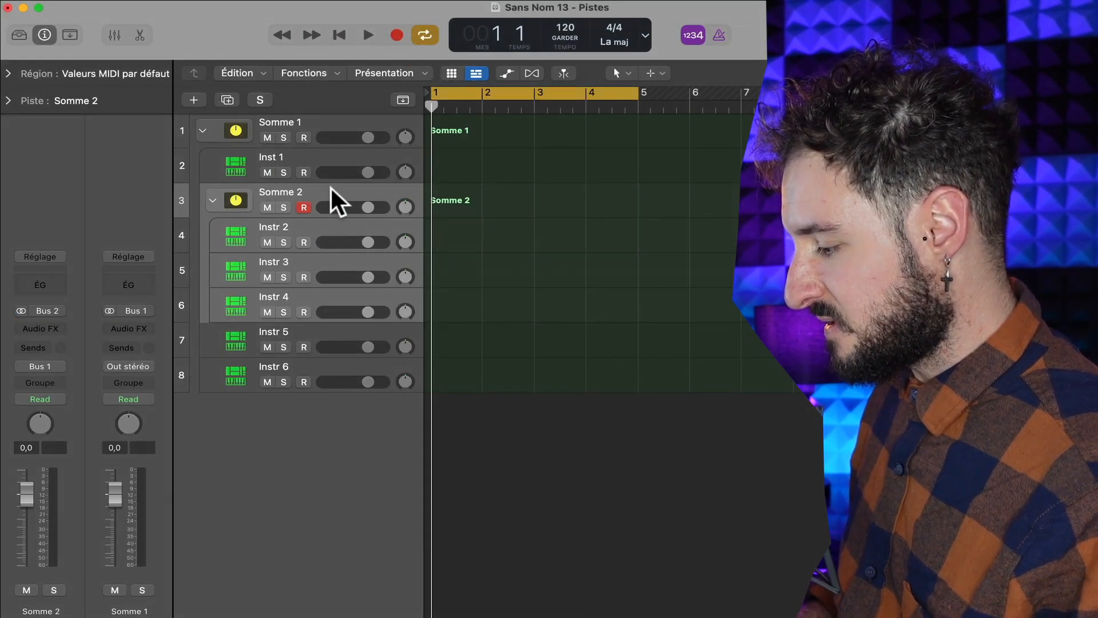
- Rename the nested stack SNARES and the outer stack DRUMS, and collapse the outer stack
double_click(290, 190)
text(SNARES)
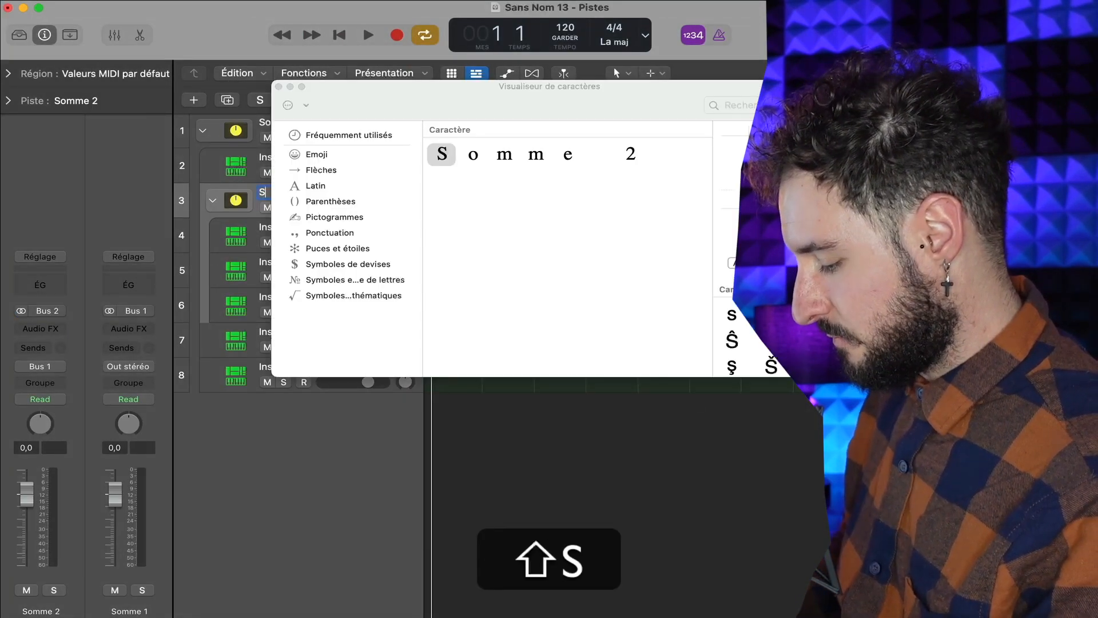
double_click(289, 121)
text(DRUMS)
key(shift+Return)
click(201, 129)
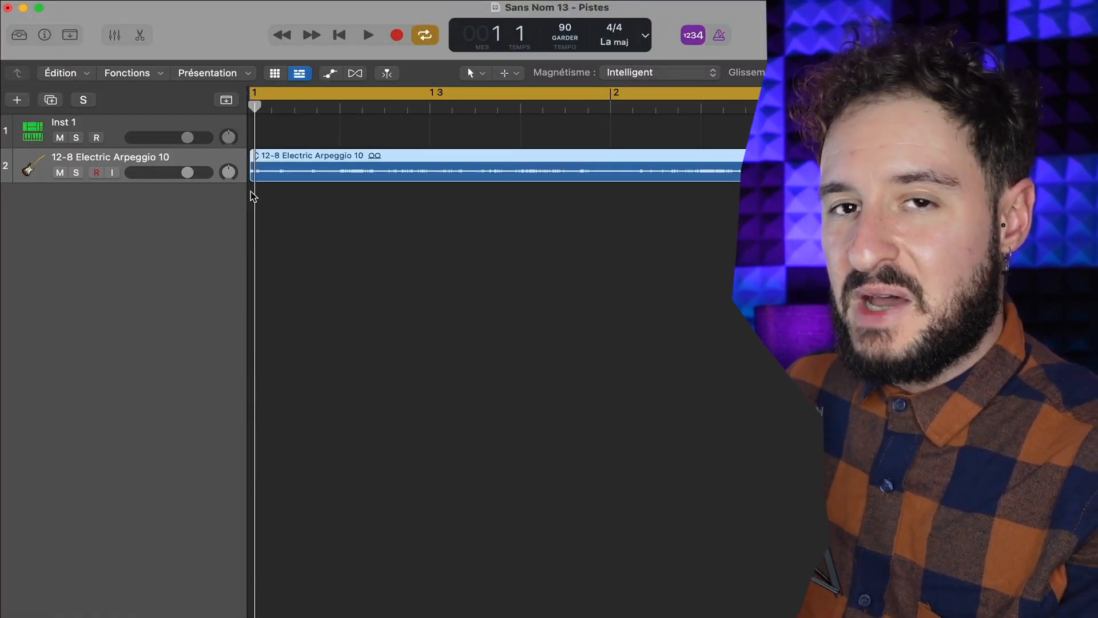
- Play back the 12-8 Electric Arpeggio 10 loop and split it into equal one-beat slices with the Scissors tool
key(space)
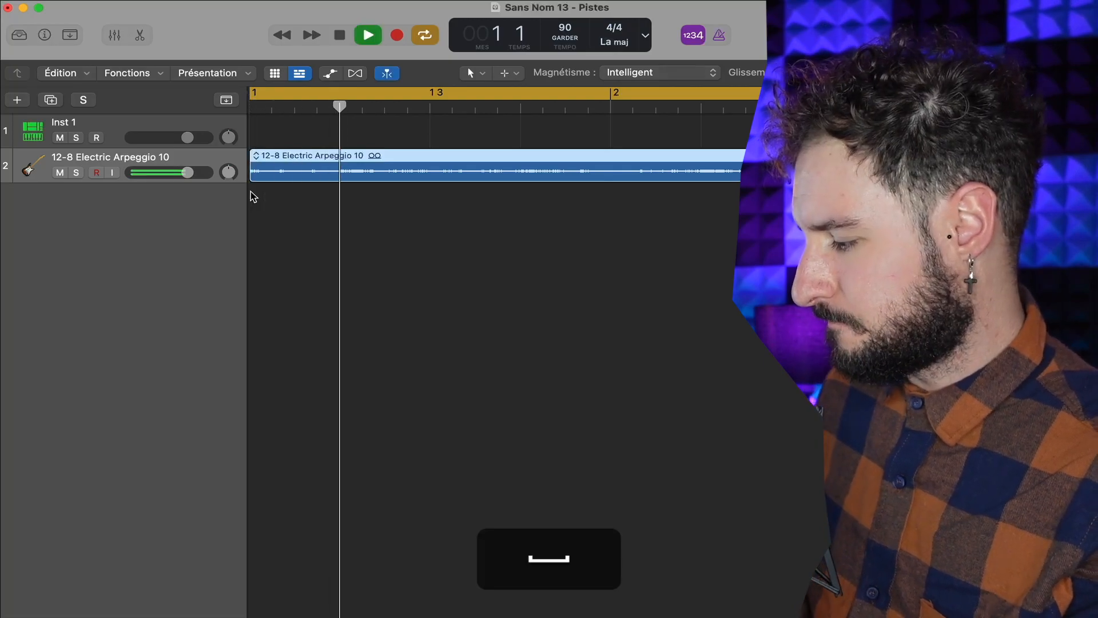
key(space)
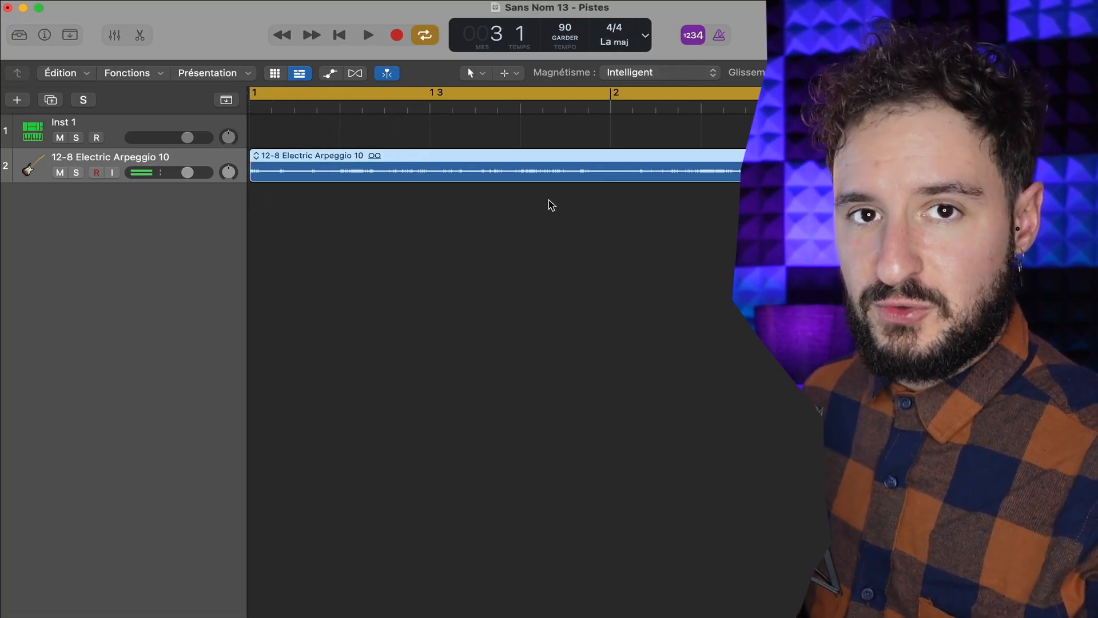
click(550, 204)
key(i)
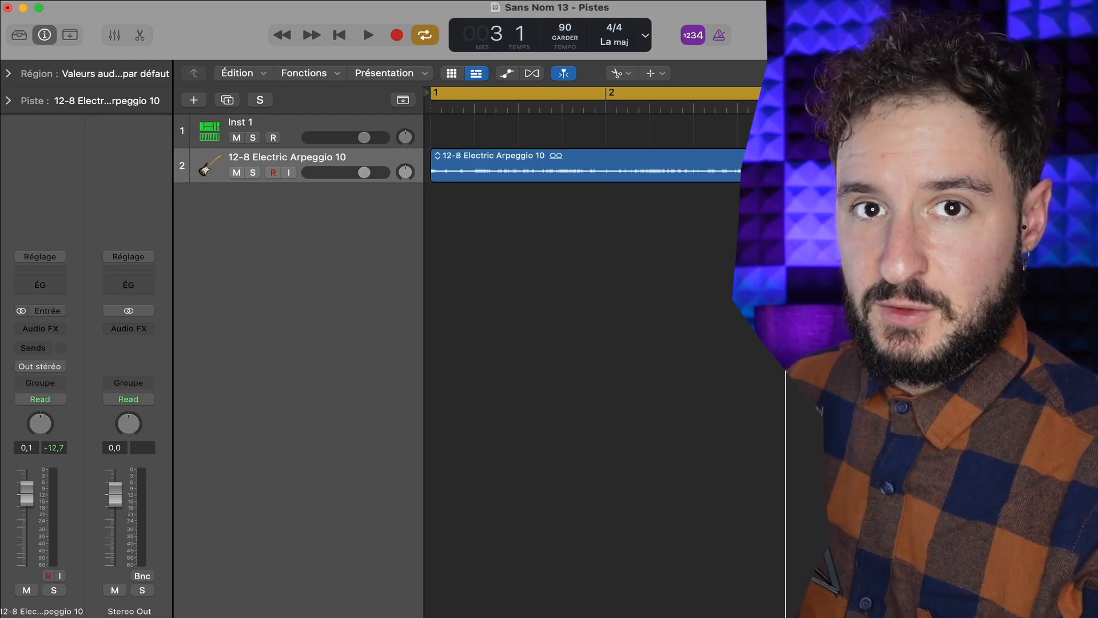
click(7, 69)
mouse_move(166, 244)
mouse_down()
mouse_move(169, 179)
mouse_move(166, 257)
mouse_up()
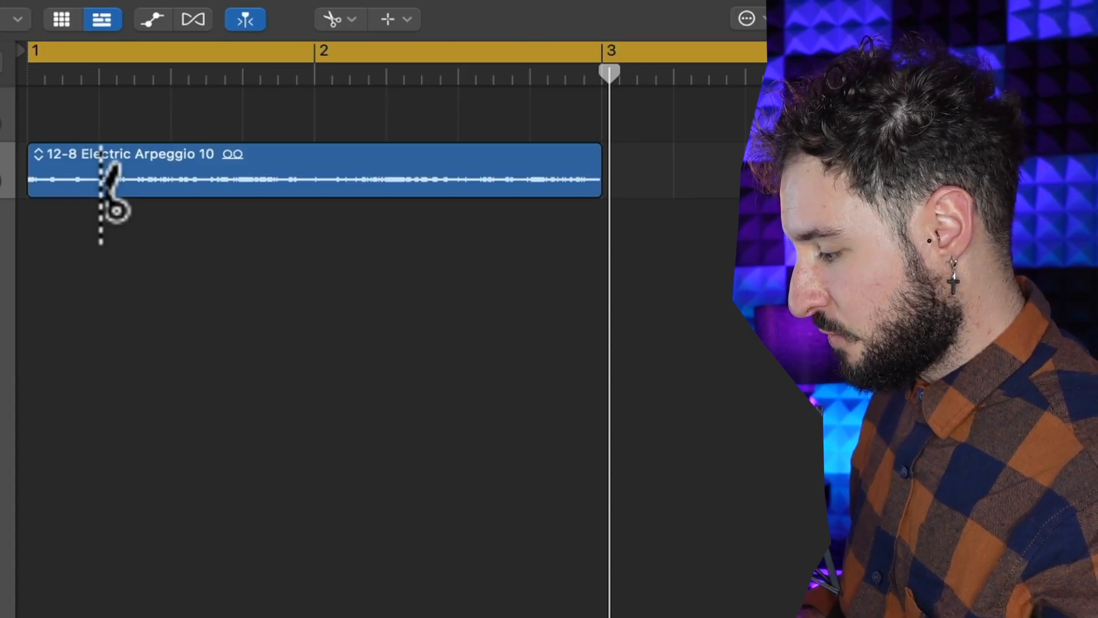
alt+click(102, 179)
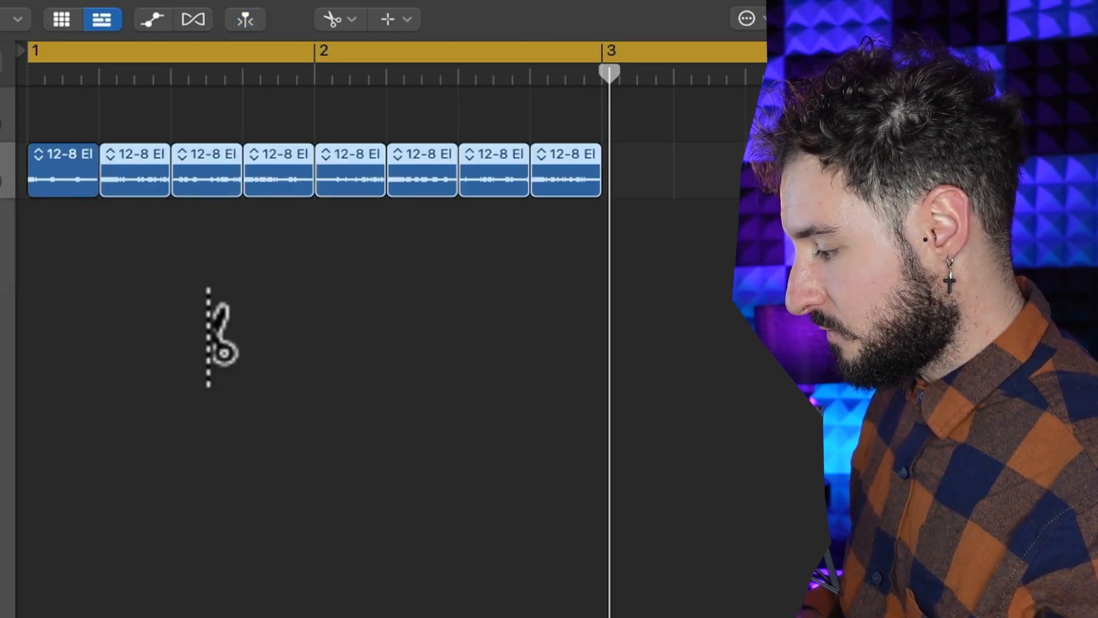
key(t)
key(t)
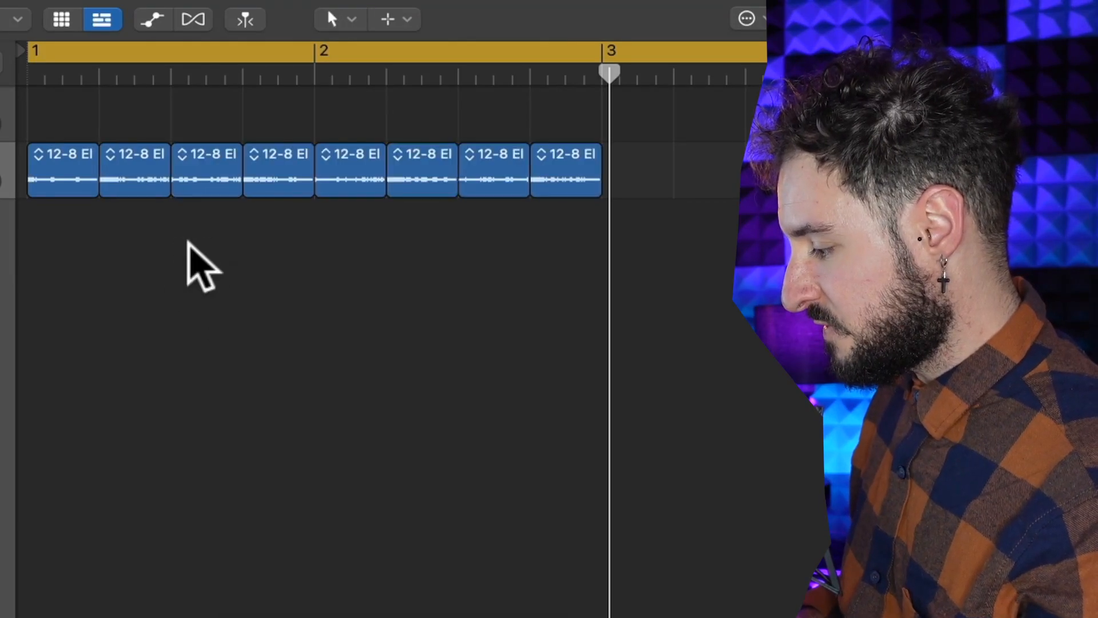
- Use the Gain tool to lower the second audio slice's gain and raise the gain of the third and fourth slices
click(139, 177)
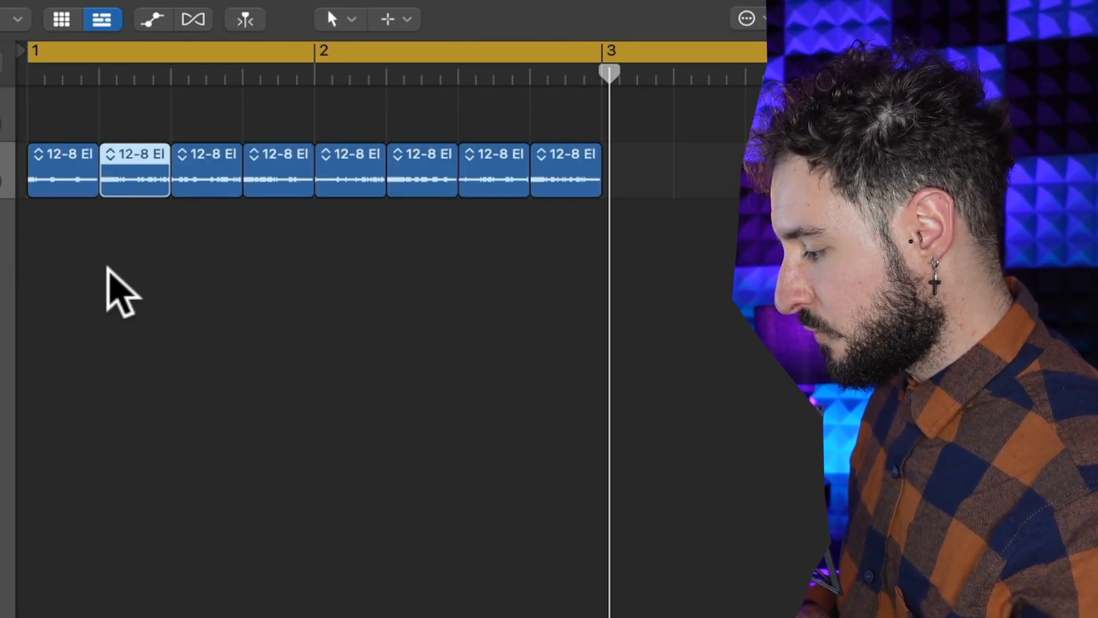
click(107, 271)
key(t)
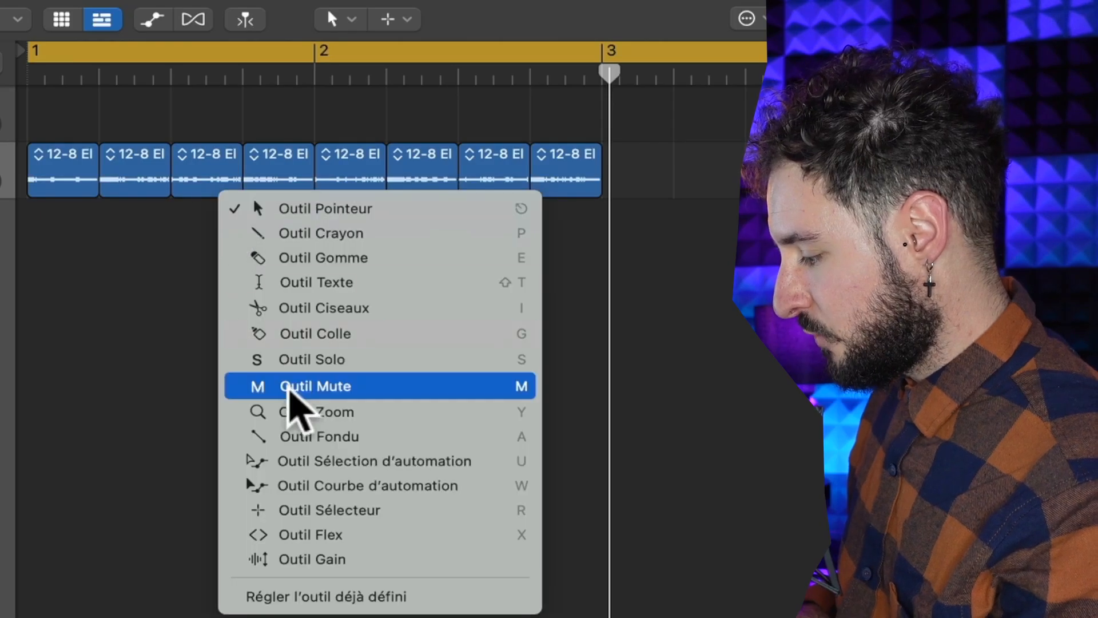
click(321, 557)
drag(129, 171, 126, 240)
drag(185, 162, 196, 79)
drag(273, 163, 263, 114)
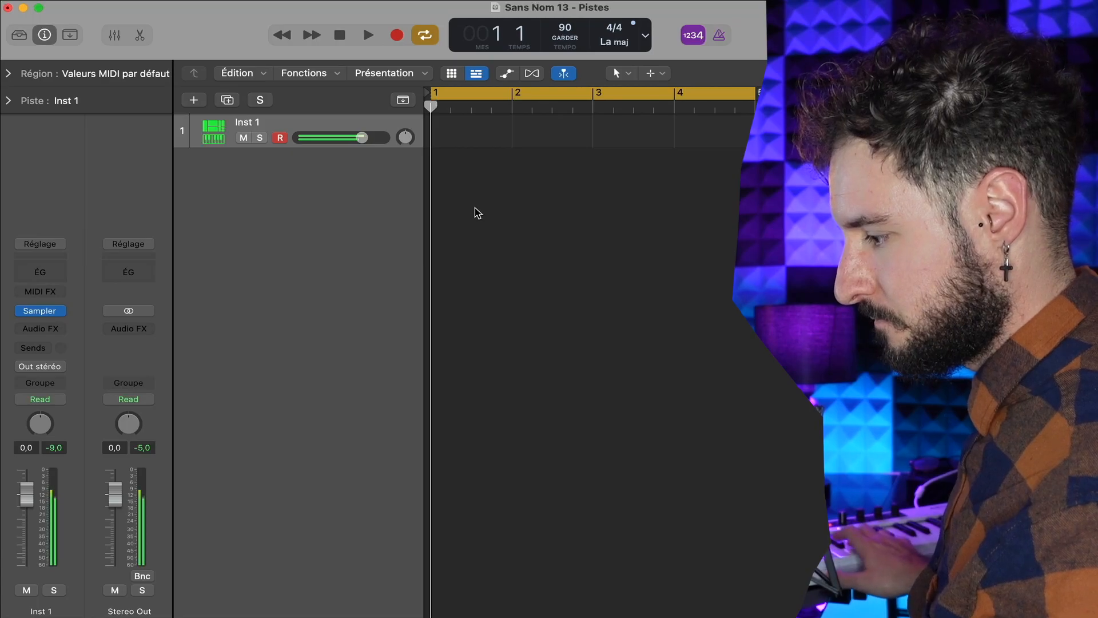
- Insert the Chord Trigger MIDI effect on the Inst 1 track and close its window
click(58, 291)
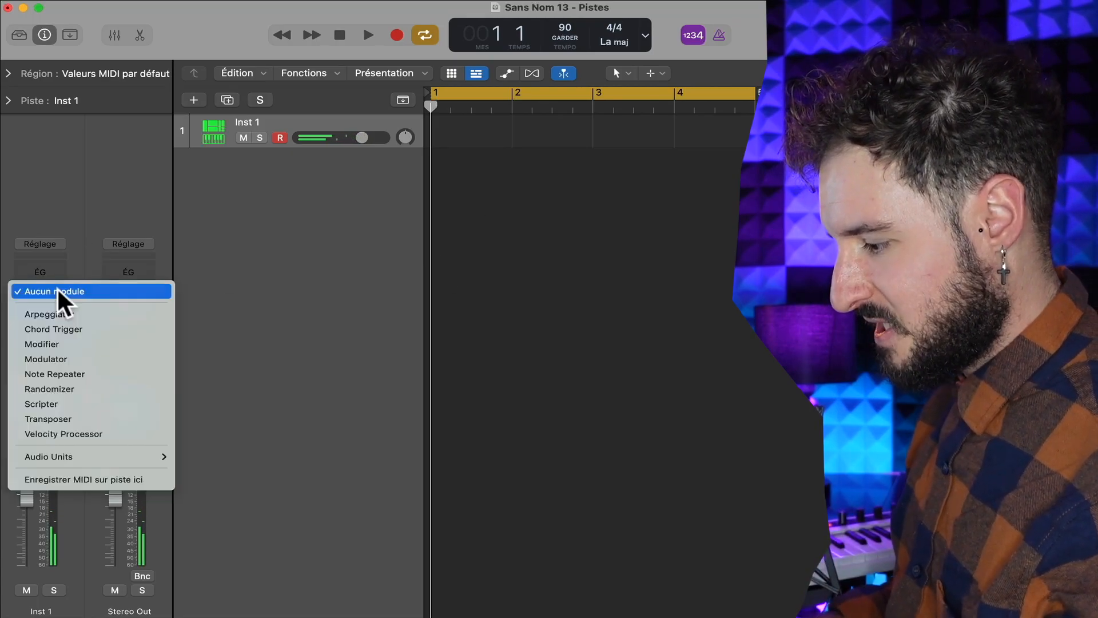
click(75, 327)
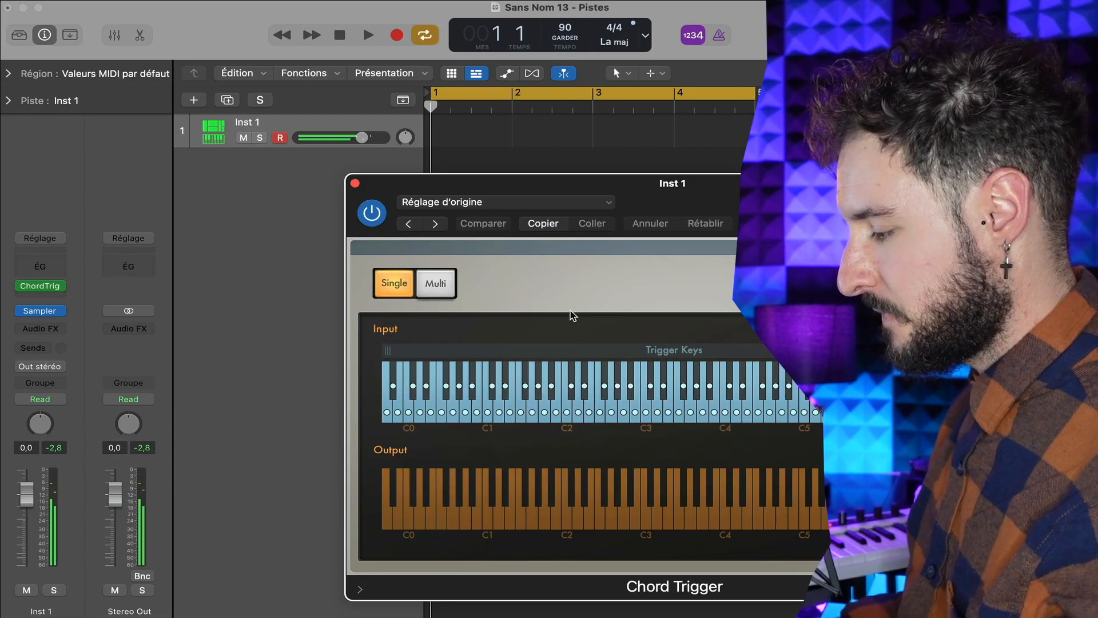
click(354, 183)
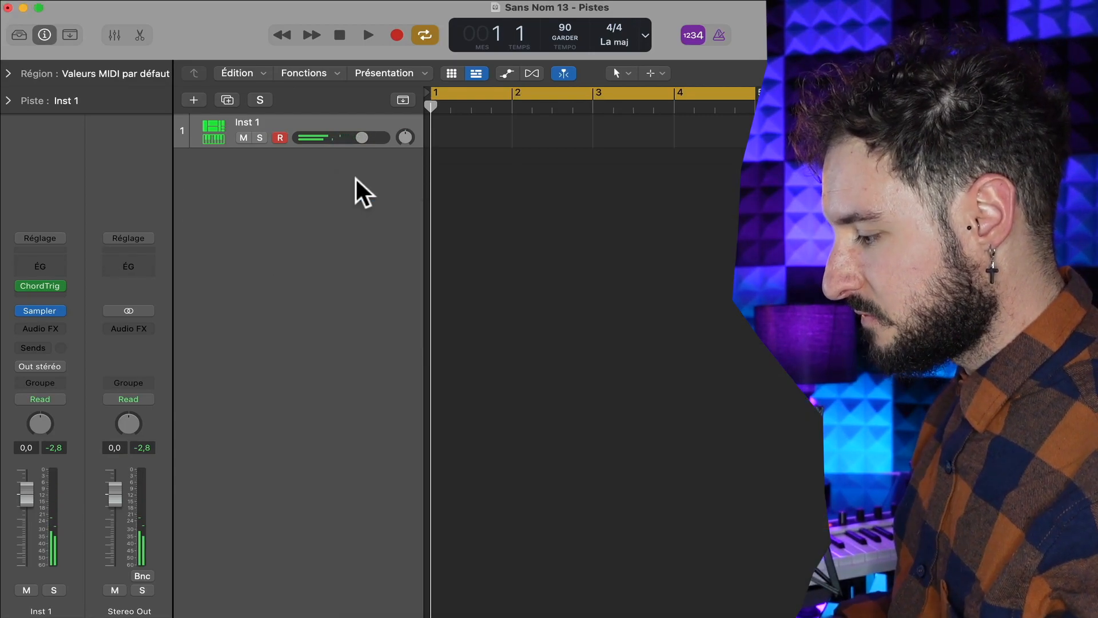
- Place the MIDI-to-track recording point after Chord Trigger and record a short chord passage on Inst 1
click(37, 294)
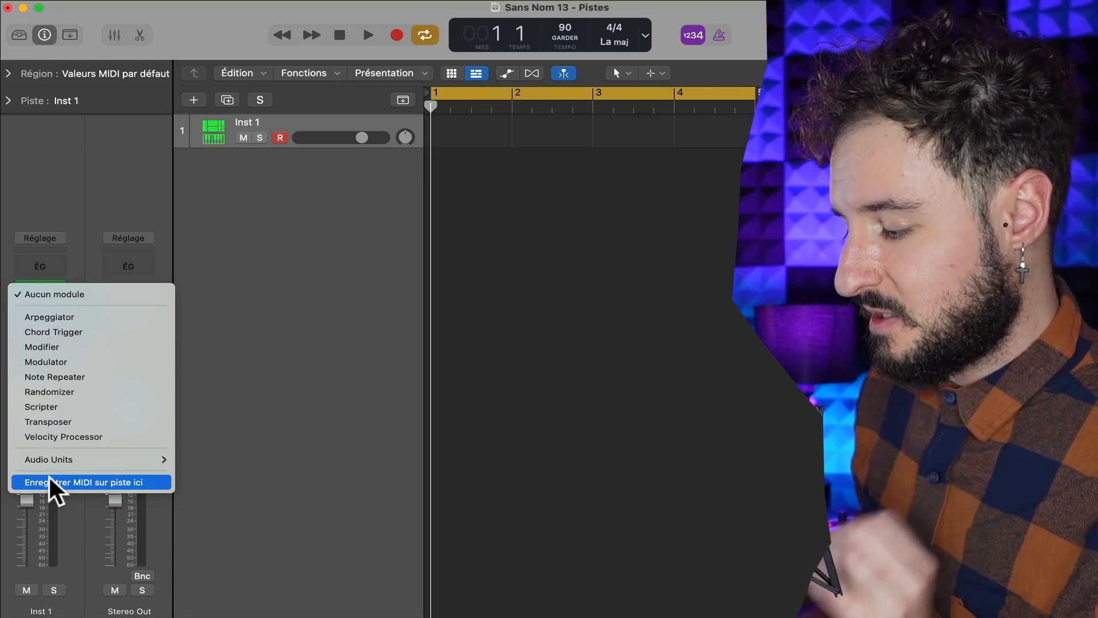
click(48, 477)
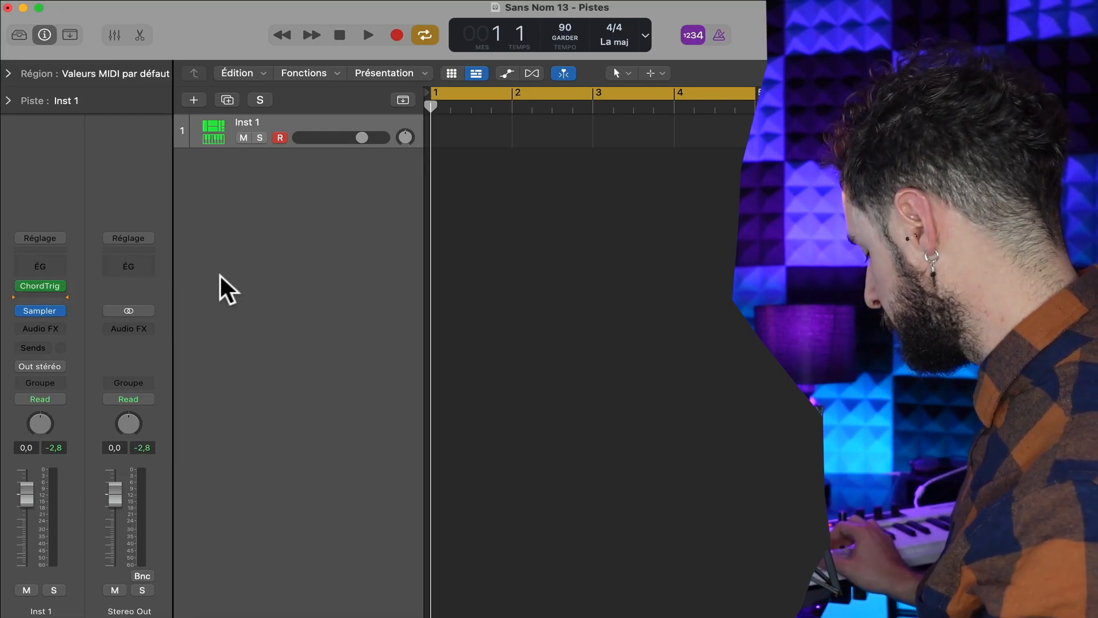
key(r)
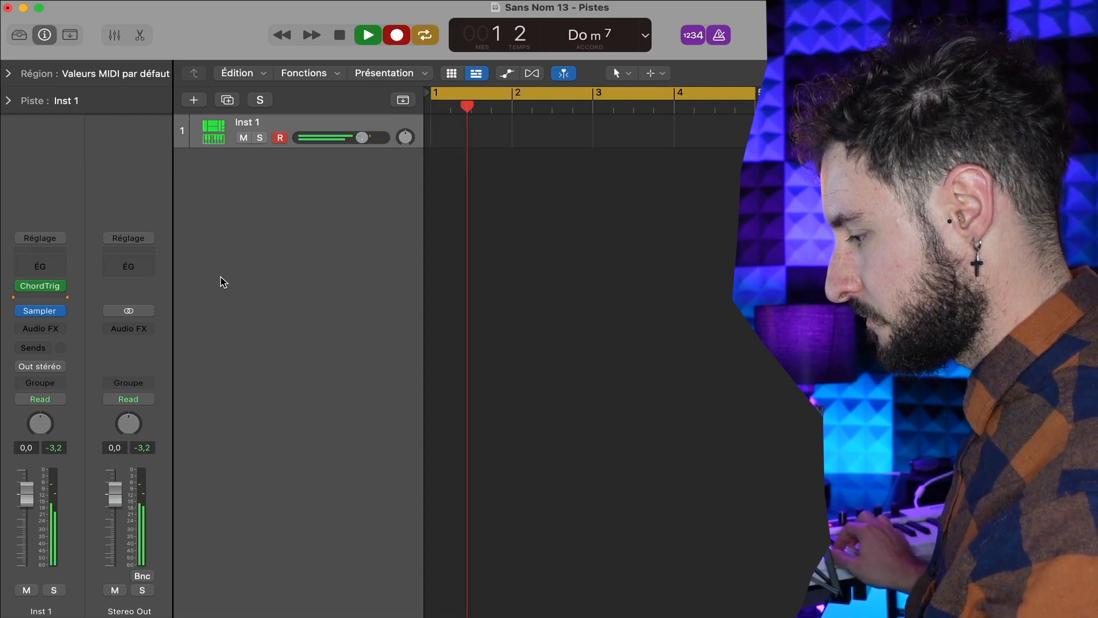
key(space)
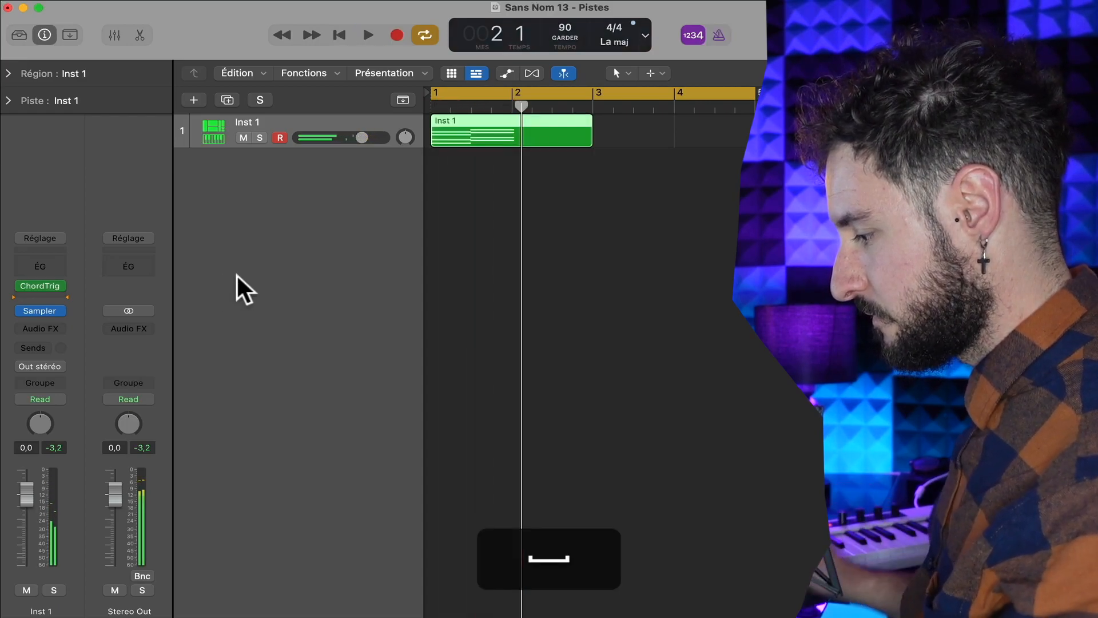
- Set Q-Flam to +41 tics for all the recorded notes in the Inst 1 region and play the result back
double_click(517, 130)
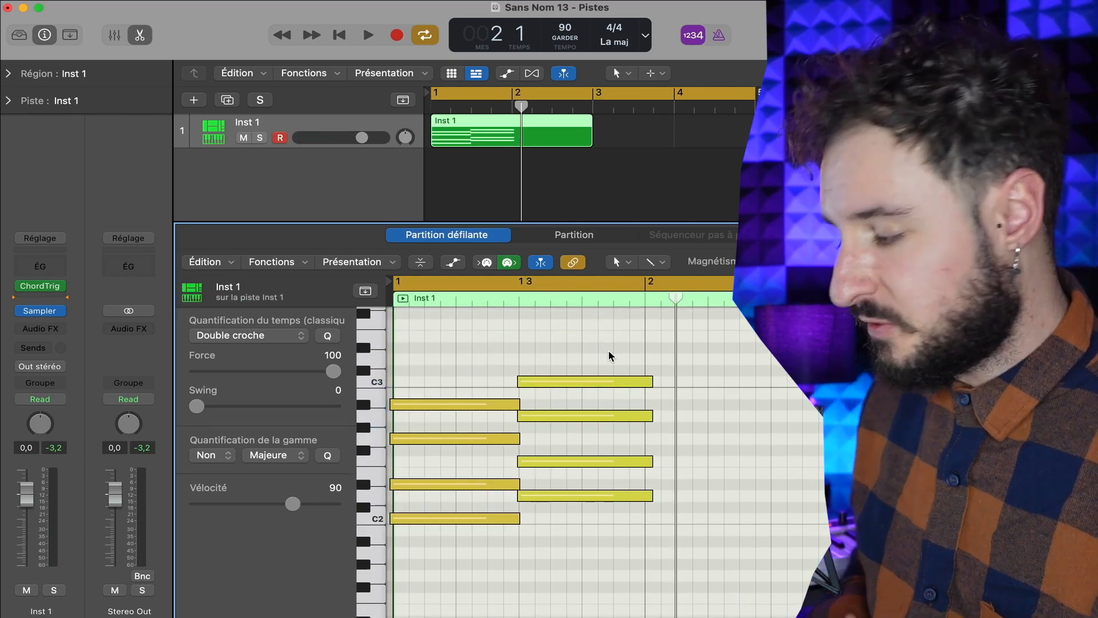
drag(596, 351, 423, 546)
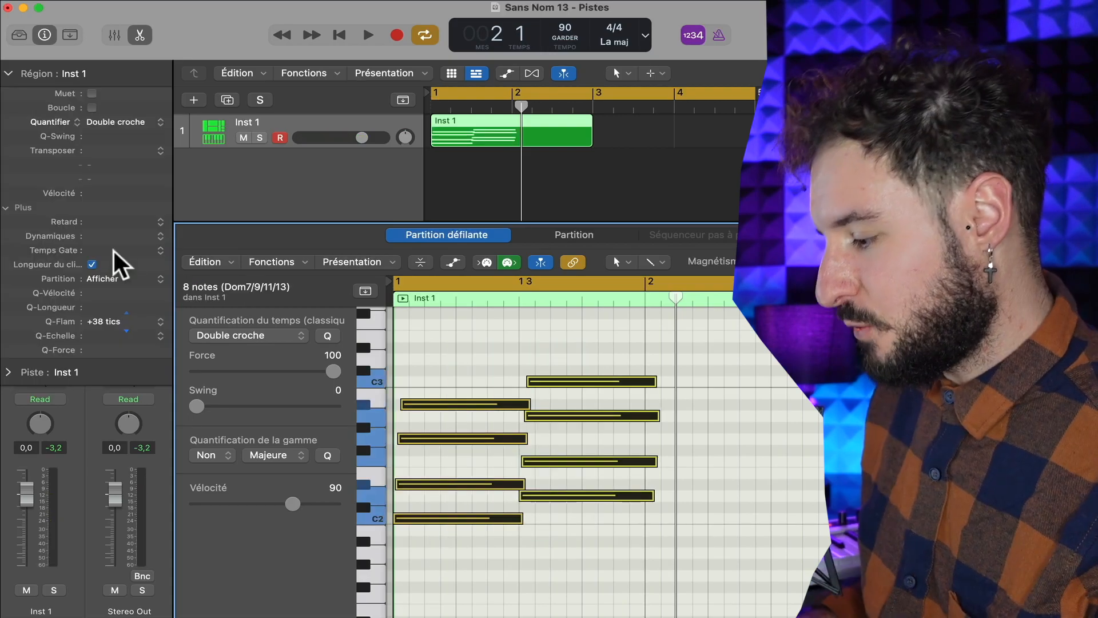
drag(116, 257, 112, 247)
key(space)
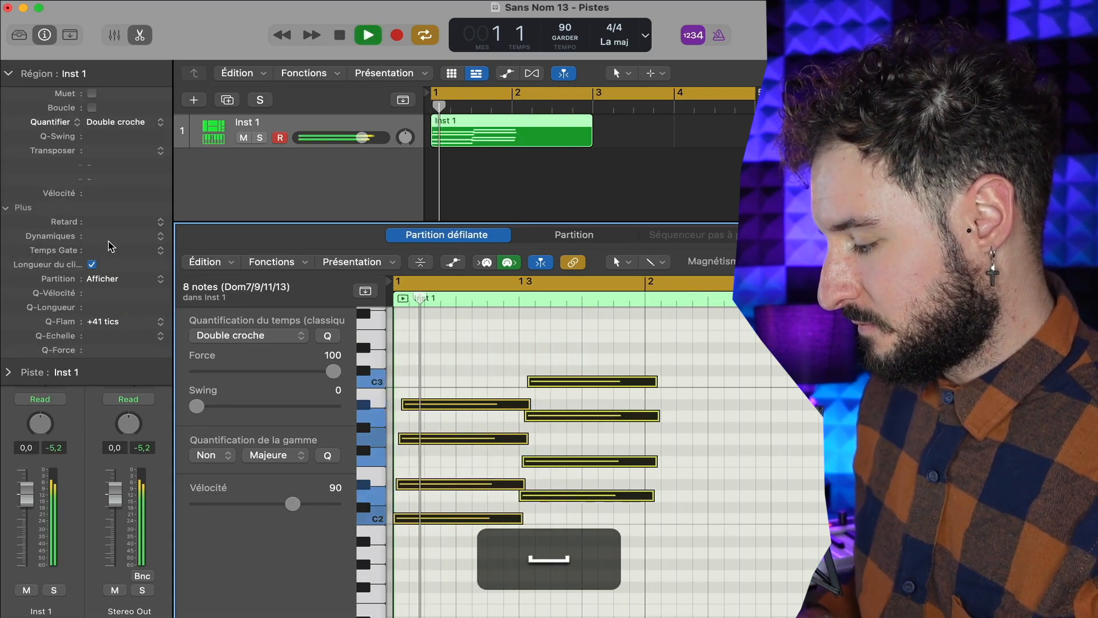
key(space)
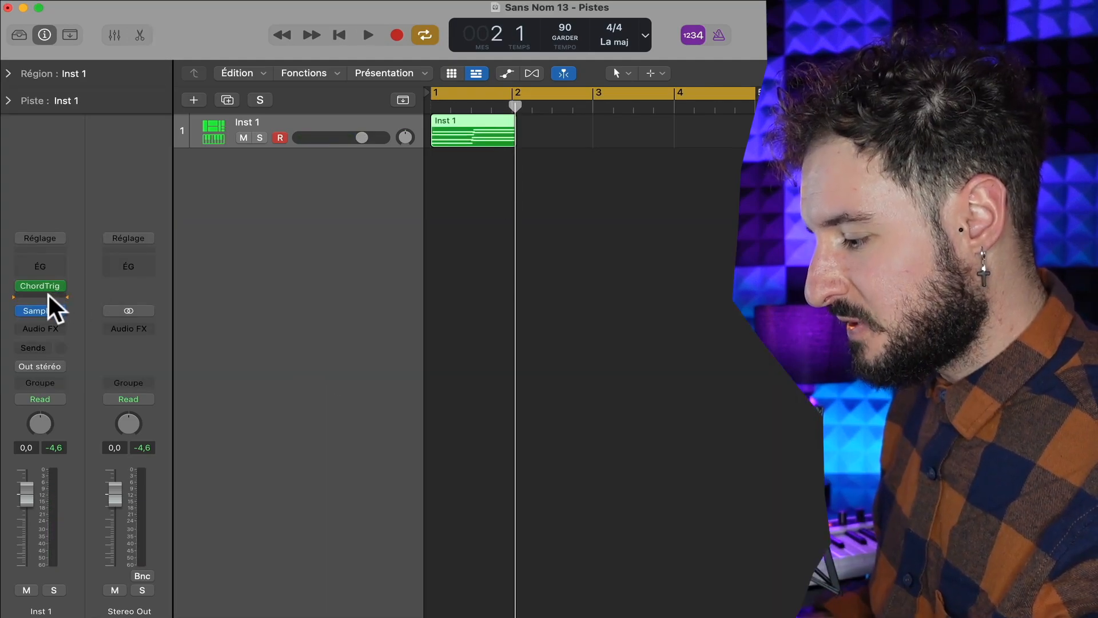
- Add the Arpeggiator MIDI effect after Chord Trigger on Inst 1 with its default settings
click(47, 292)
key(Escape)
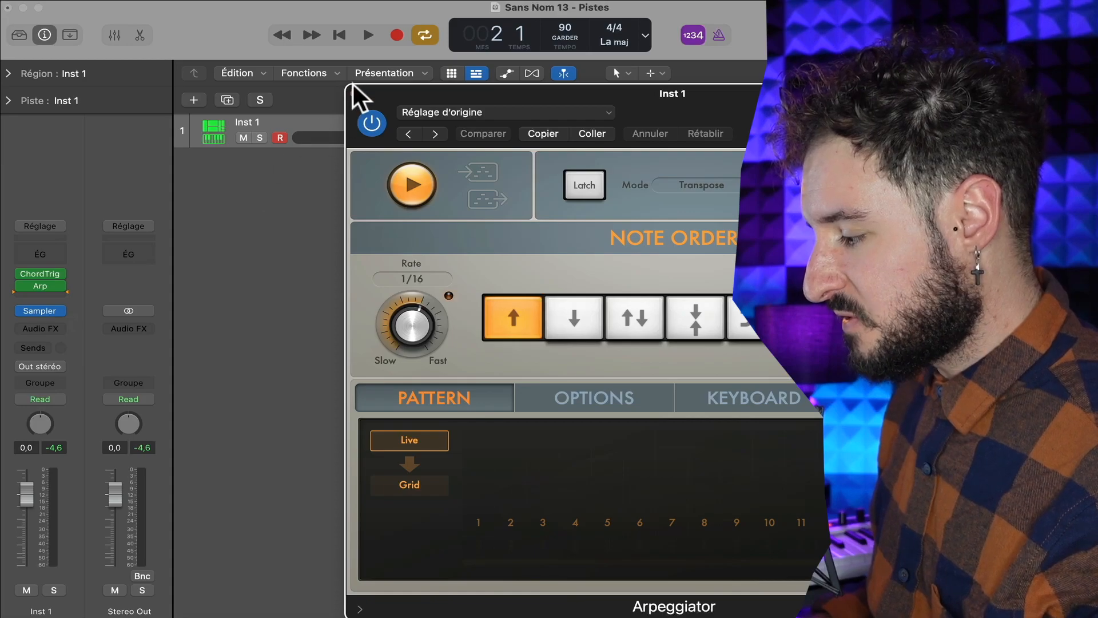
click(355, 88)
- Delete the existing chord region and record a two-bar arpeggiated take on Inst 1 from bar 1
key(Delete)
key(r)
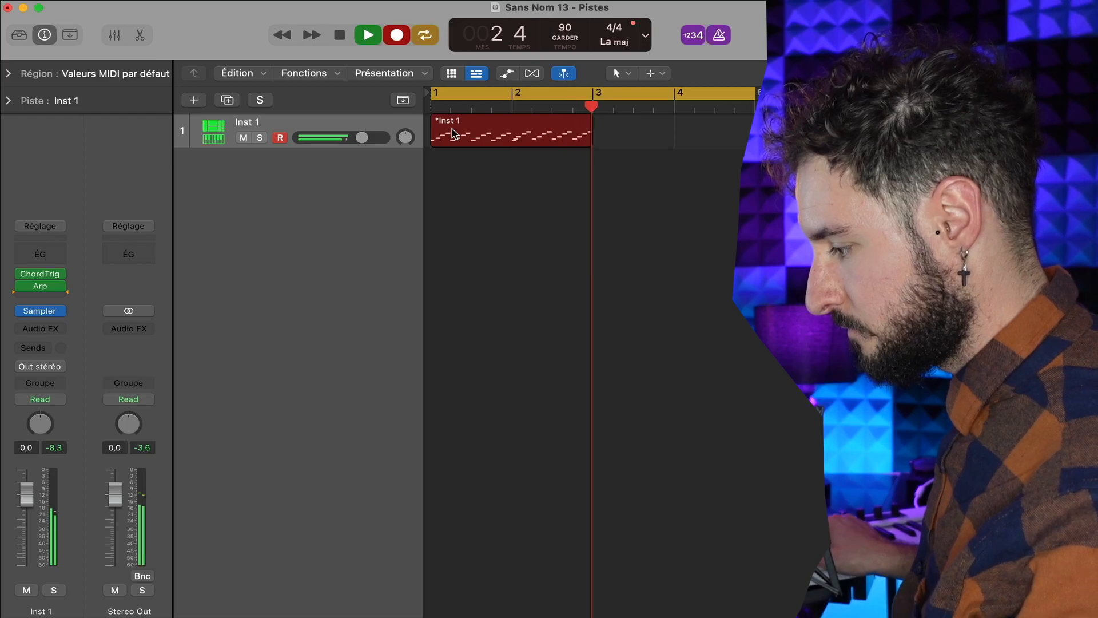
key(space)
- Move the Arpeggiator below the MIDI recording point and record a chord take on Inst 1 starting at bar 3
mouse_move(50, 285)
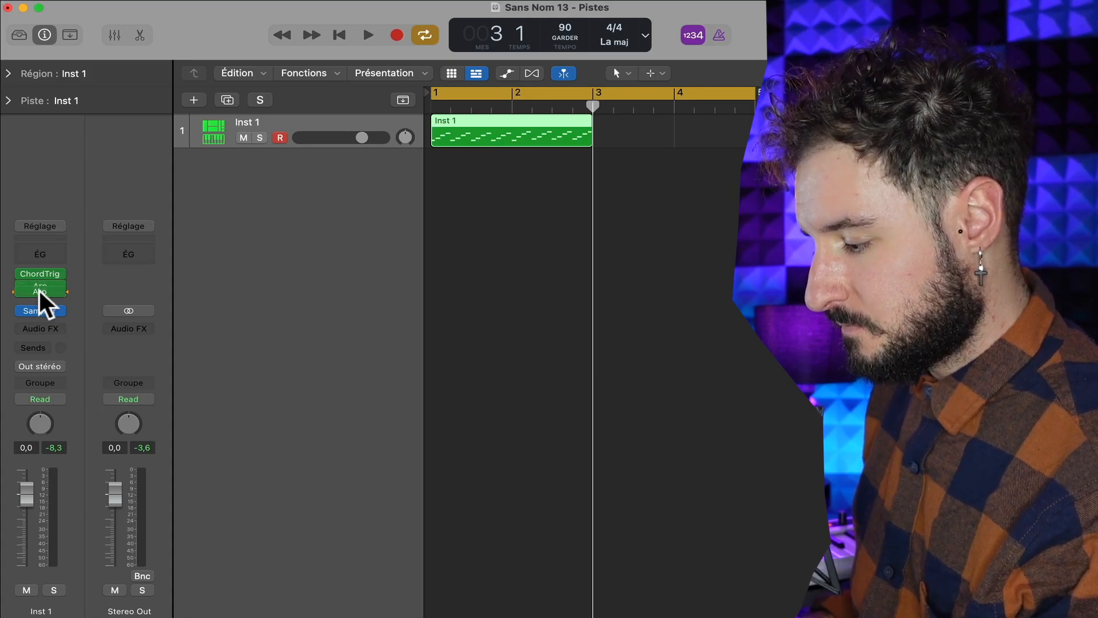
drag(39, 290, 38, 290)
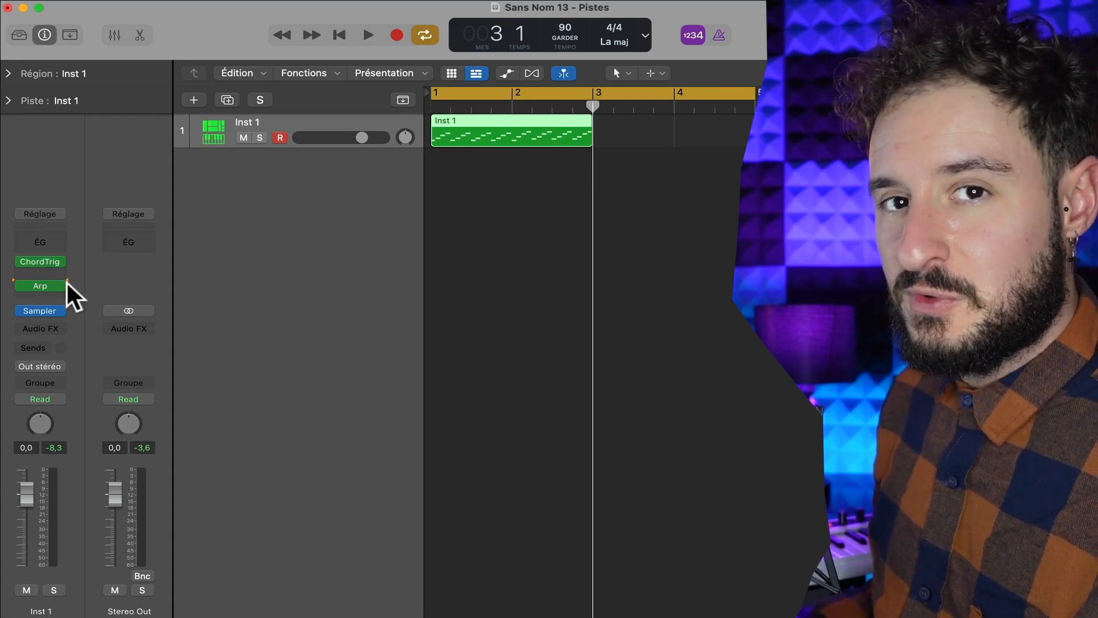
key(r)
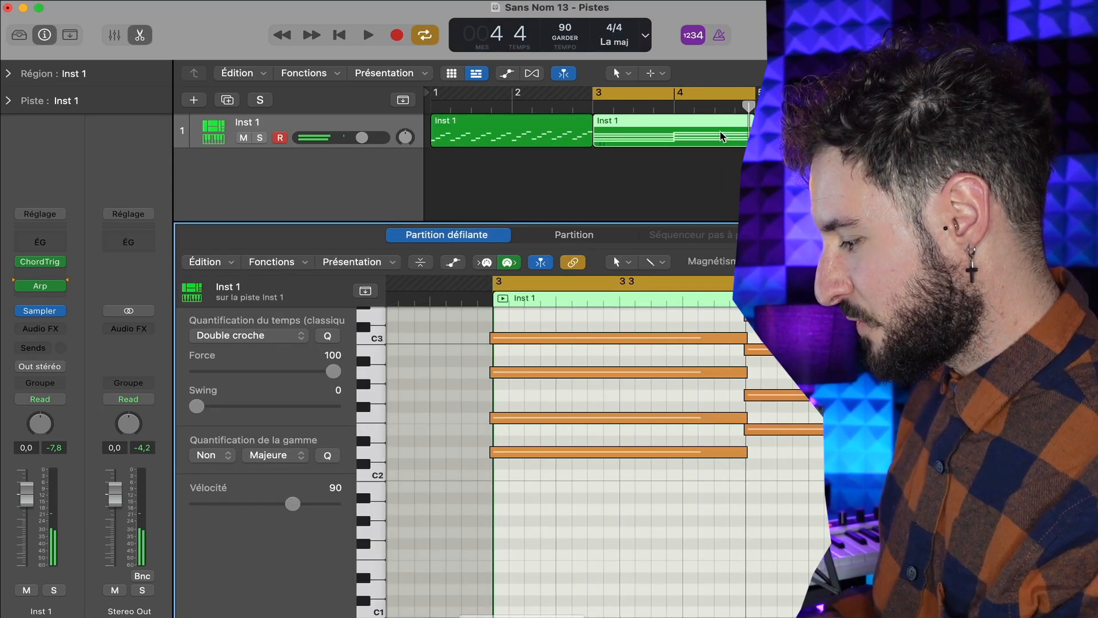
scroll(669, 423, up, 2)
right_click(671, 426)
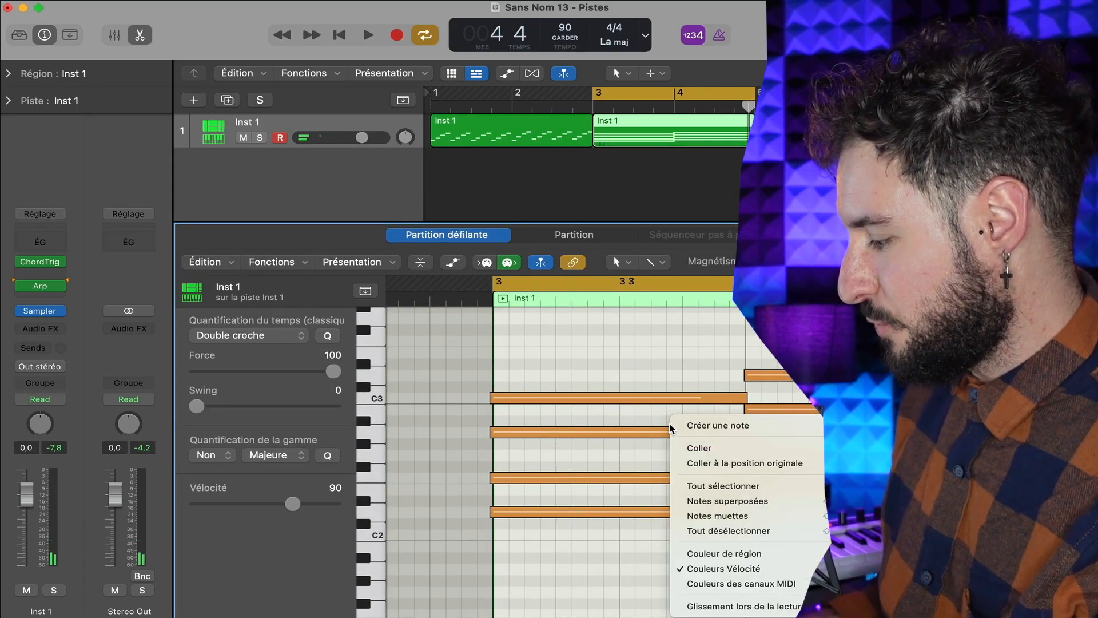
click(645, 359)
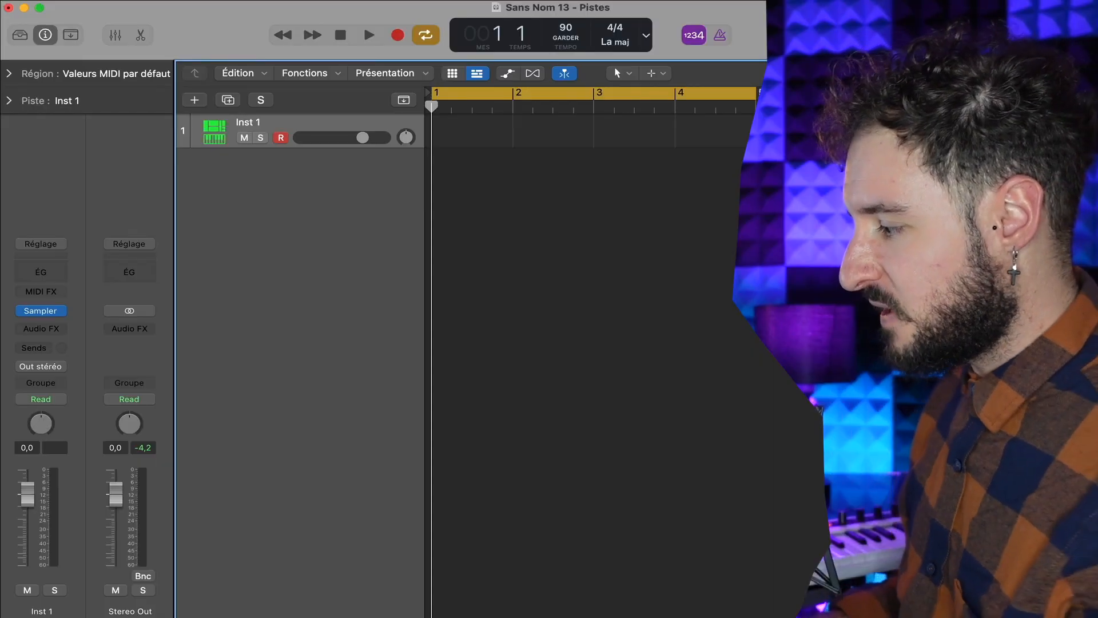
- Customize the control bar to include the free tempo recording command (Enregistrement de tempo libre) in the transport
click(646, 37)
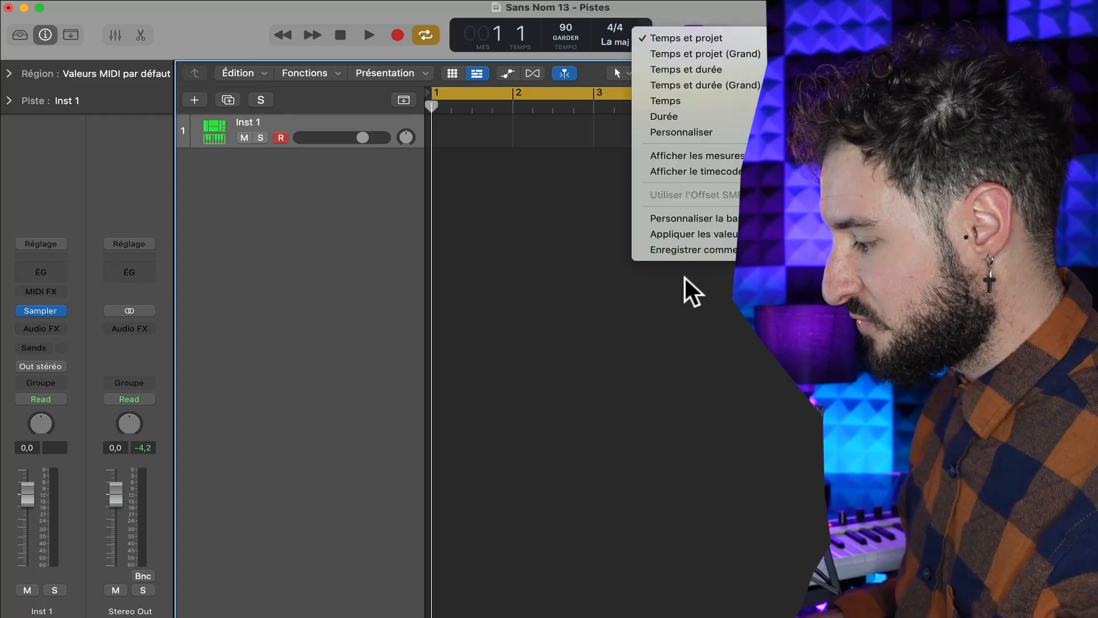
click(684, 214)
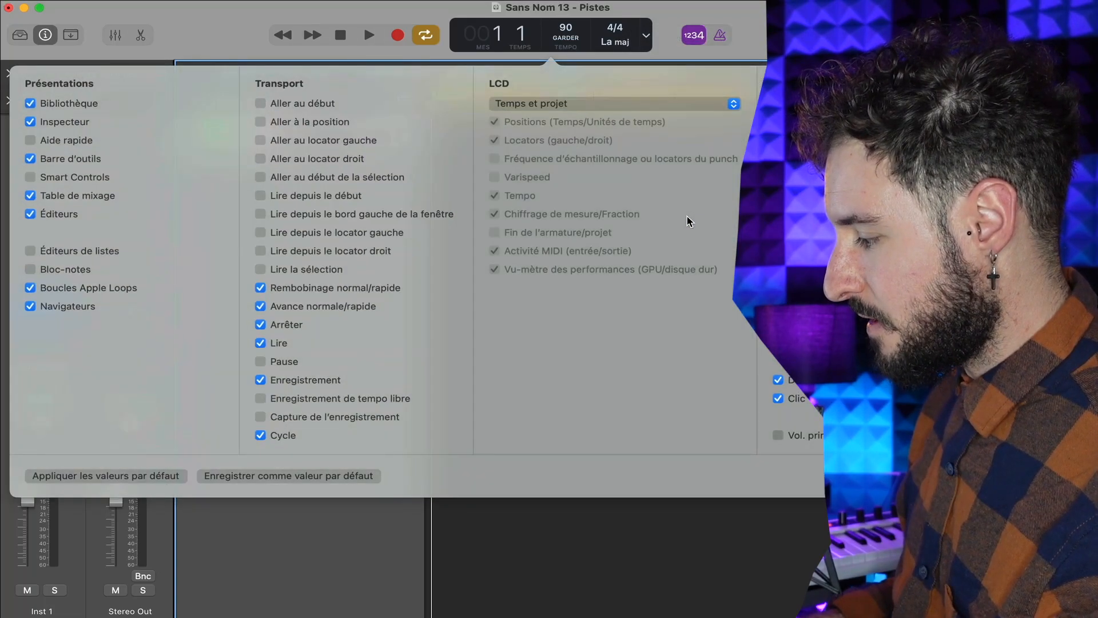
click(260, 399)
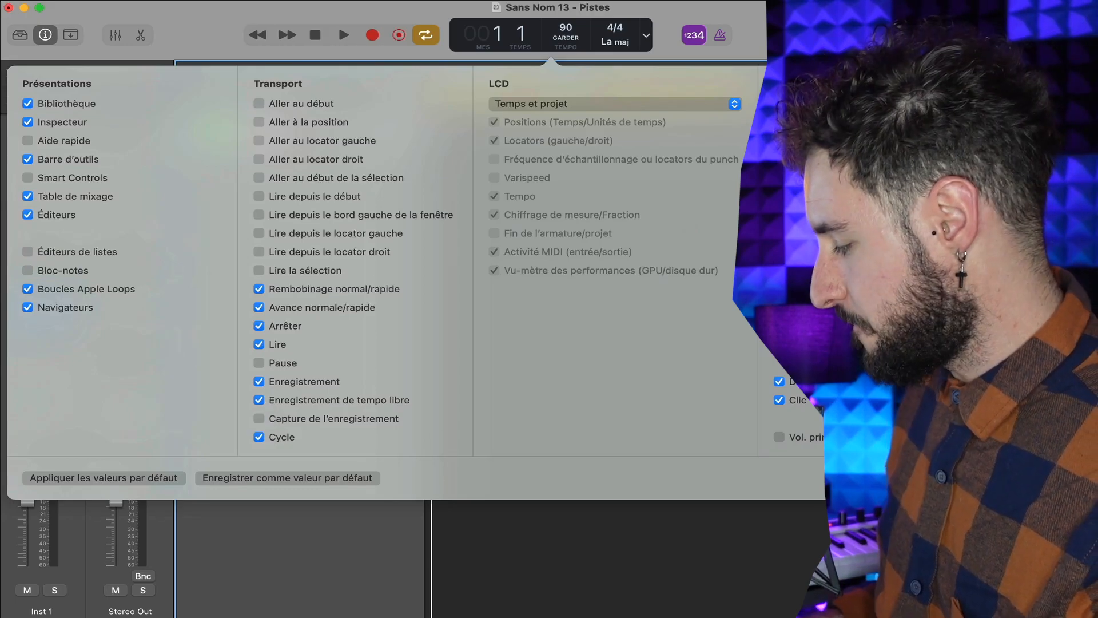
click(413, 12)
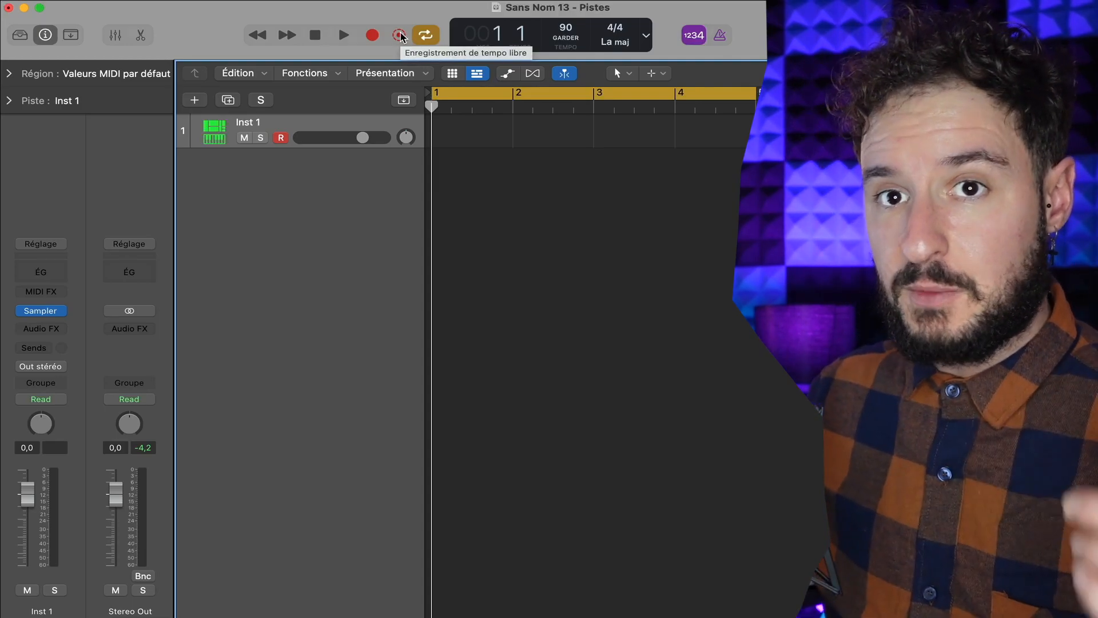
- Record a free-tempo take on Inst 1 with the region's tempo applied to the project, and place the region at bar 1
click(400, 35)
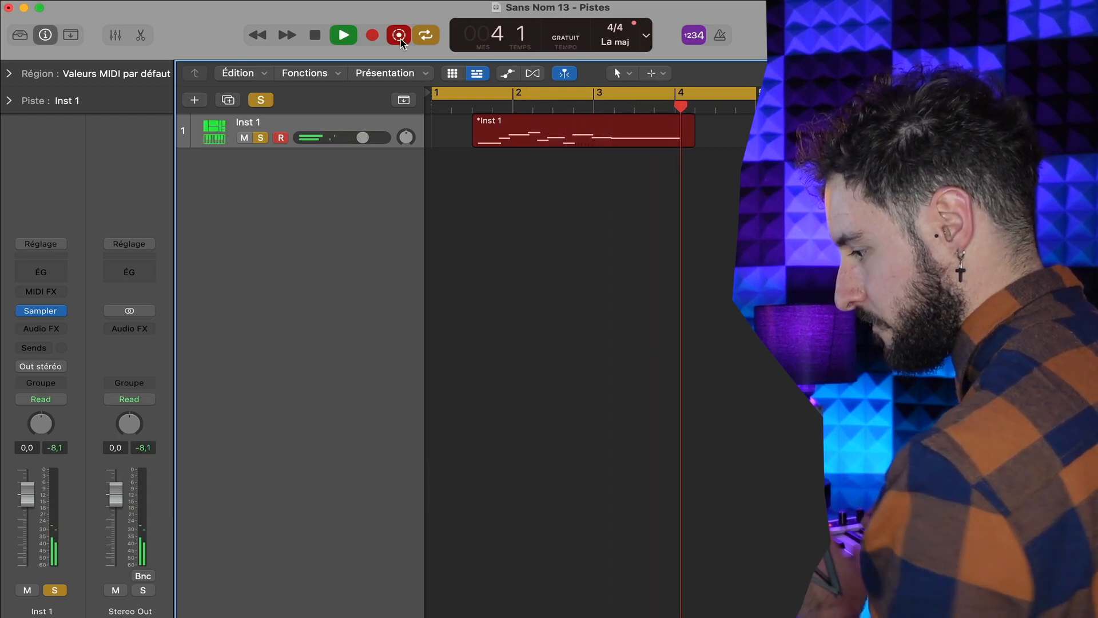
key(space)
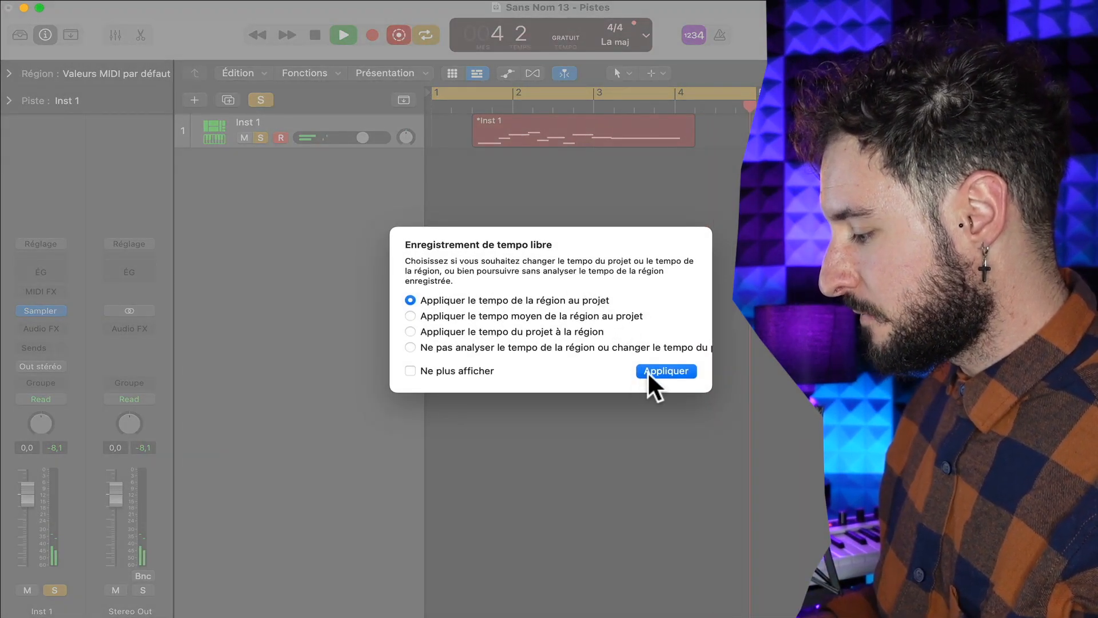
click(665, 370)
drag(562, 131, 479, 119)
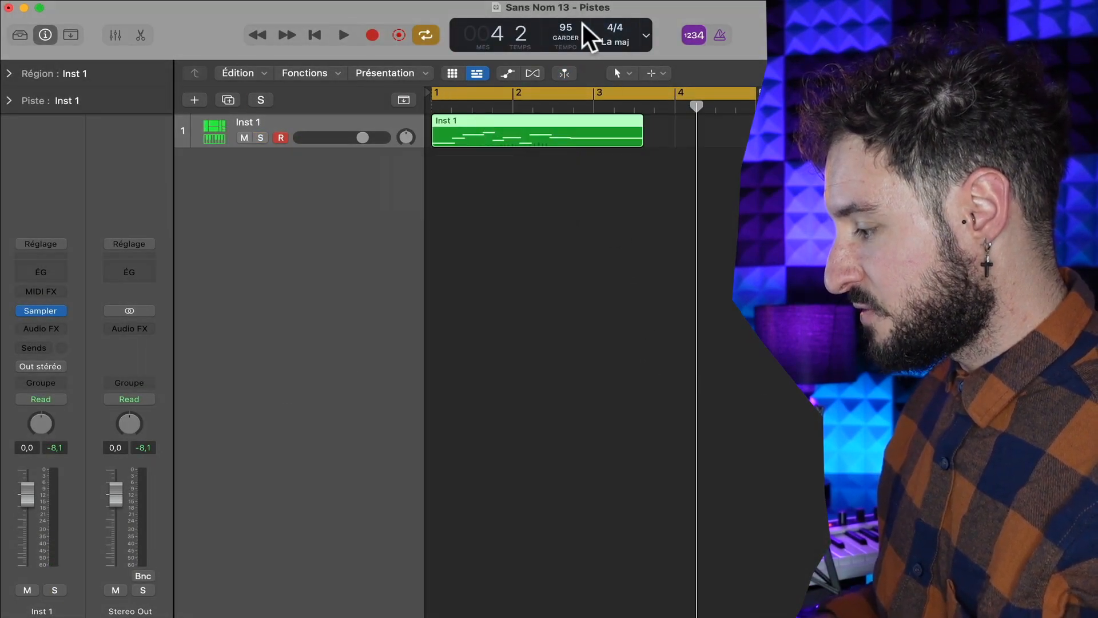
key(space)
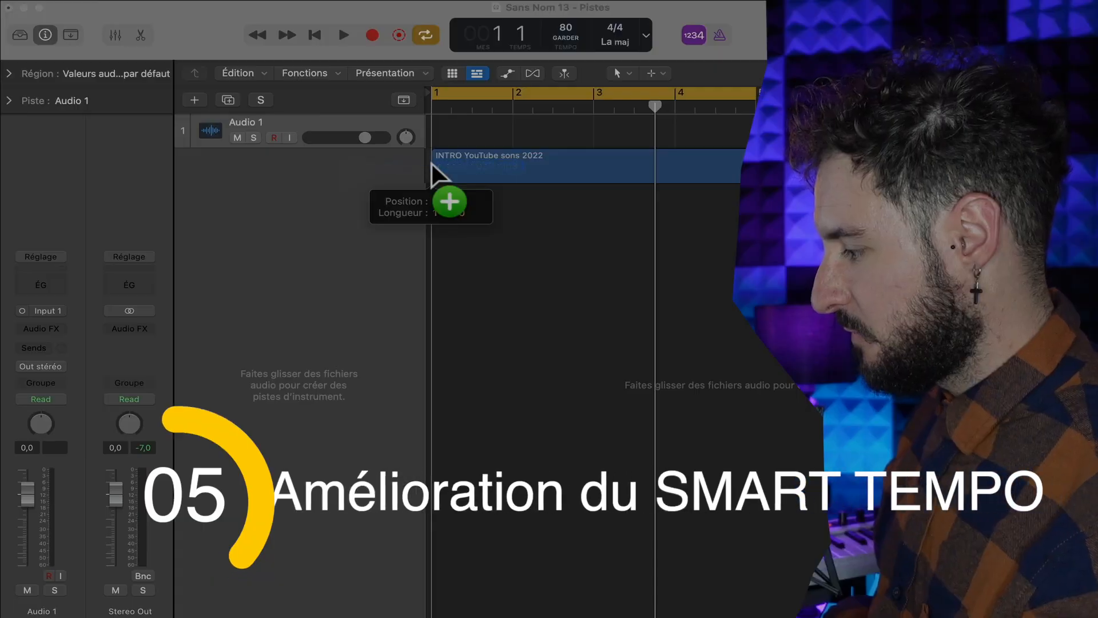
- Import the INTRO YouTube sons 2022 audio file at bar 1 on a new track and analyze its tempo with Smart Tempo
drag(432, 166, 432, 168)
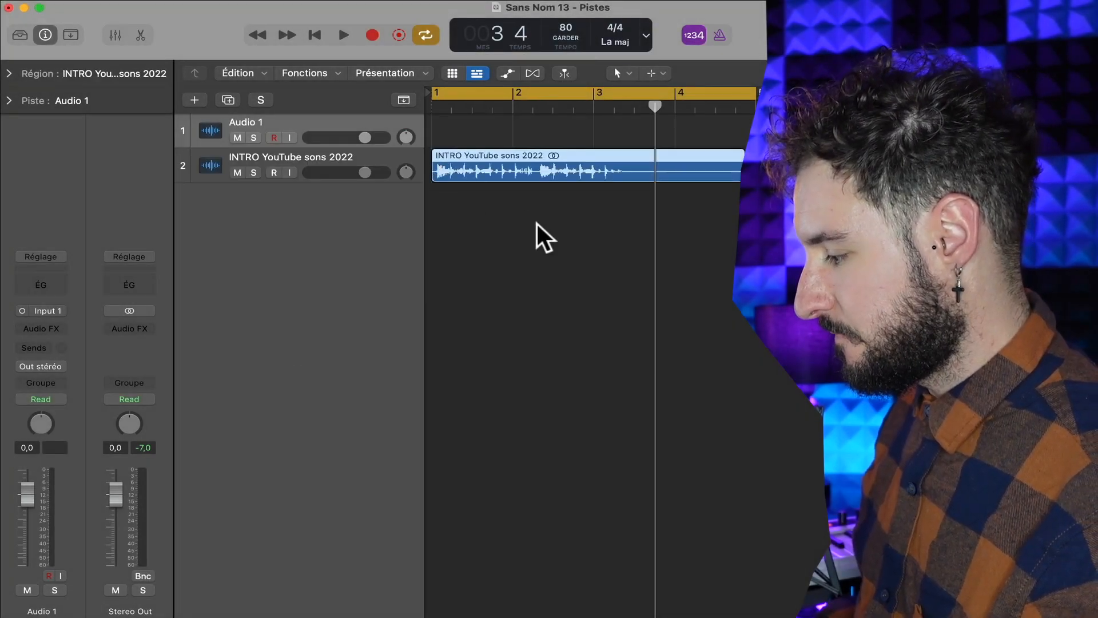
click(355, 157)
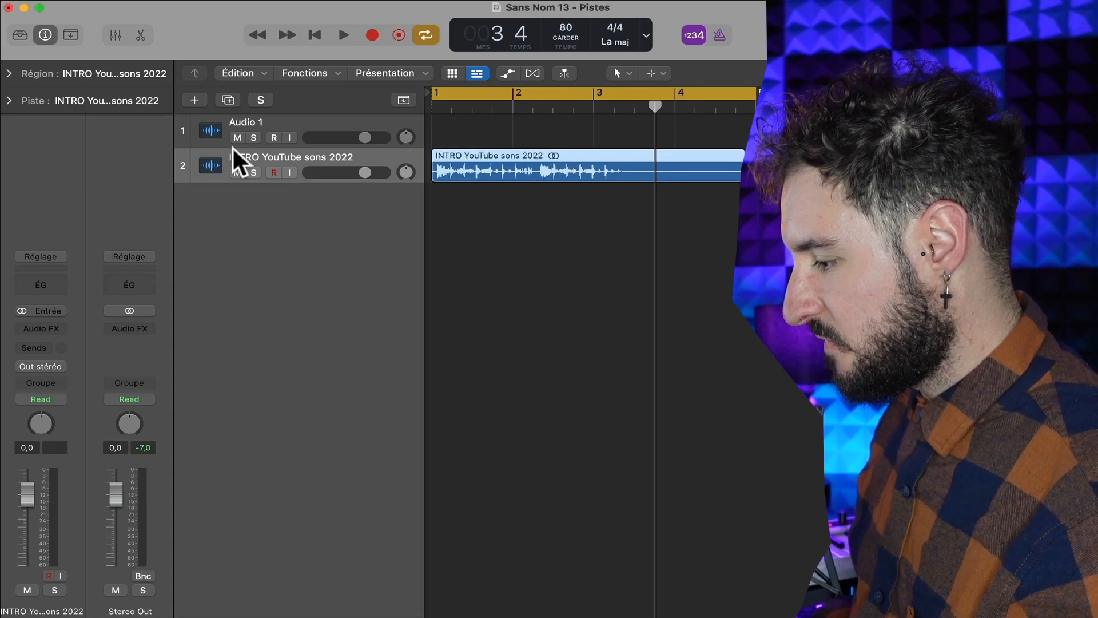
right_click(471, 174)
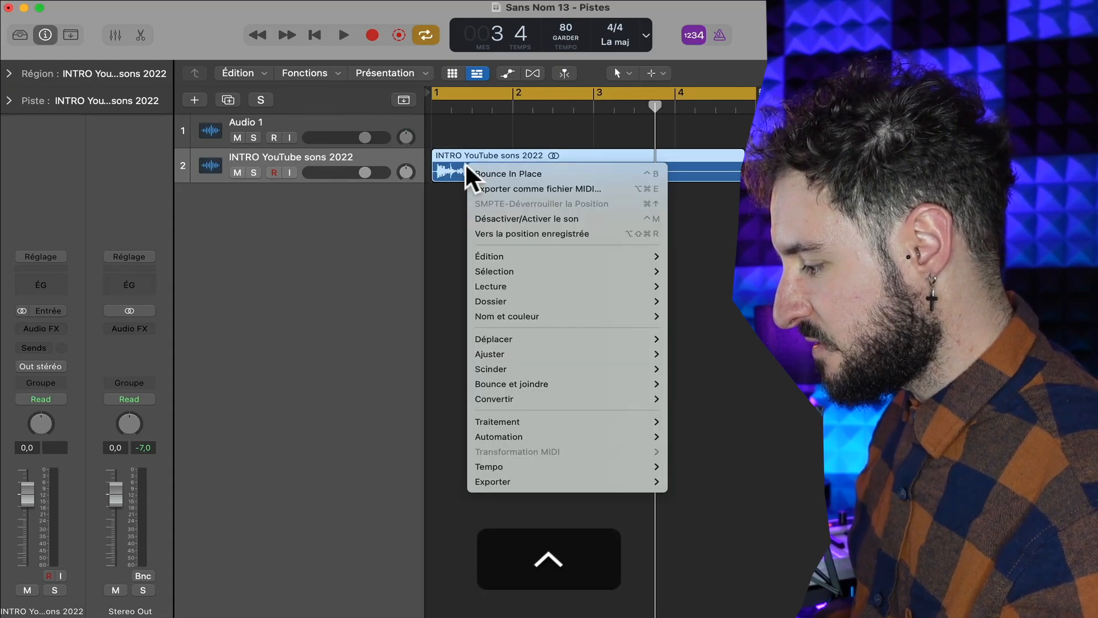
click(445, 161)
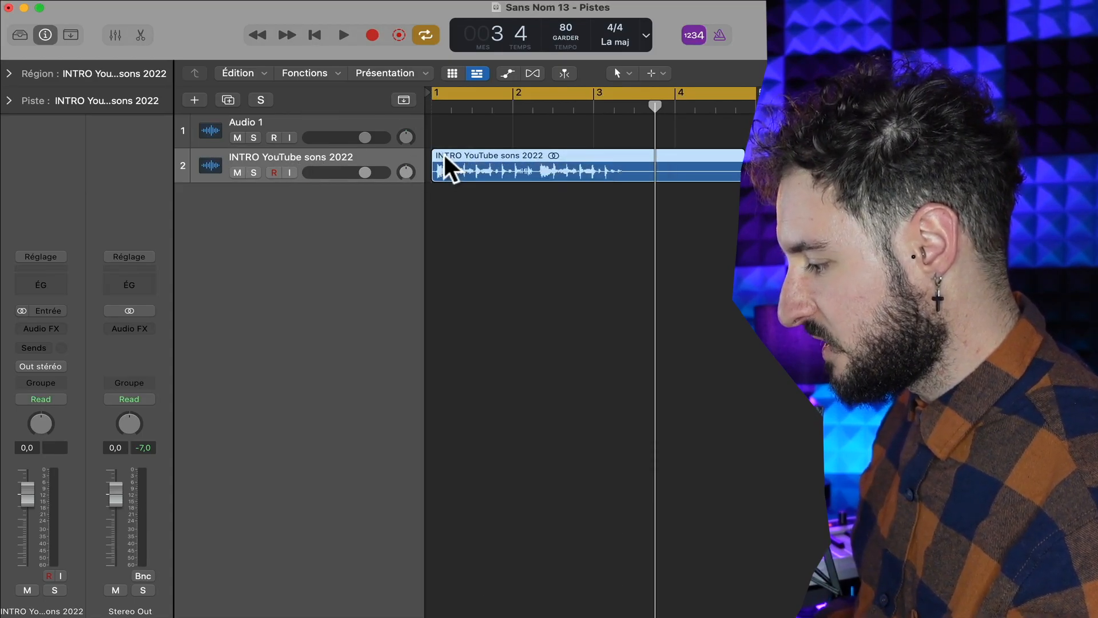
double_click(445, 160)
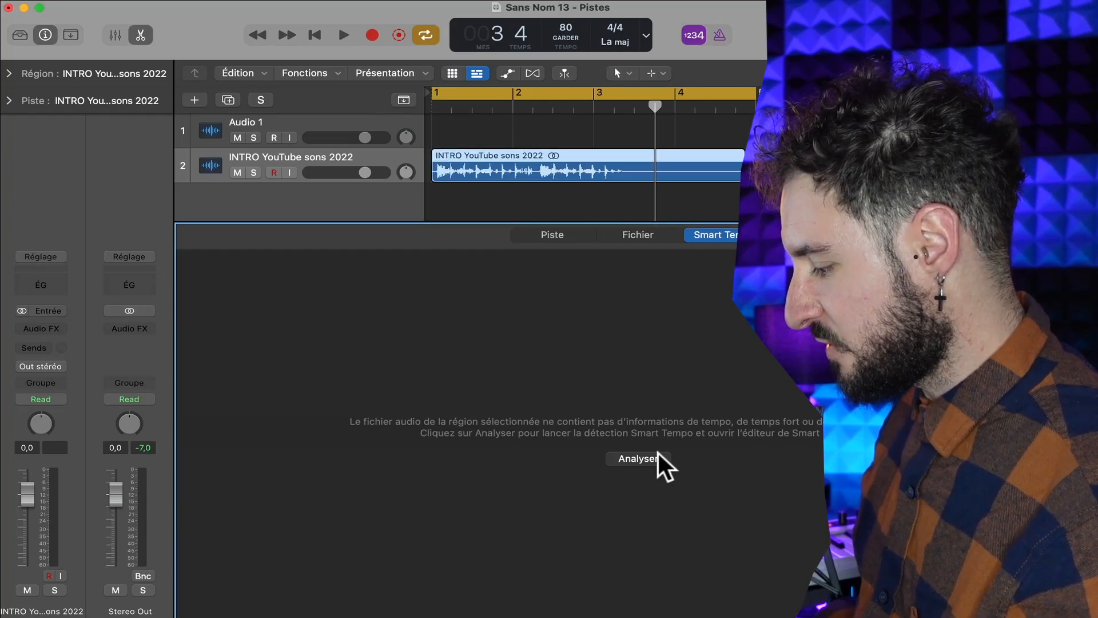
click(638, 458)
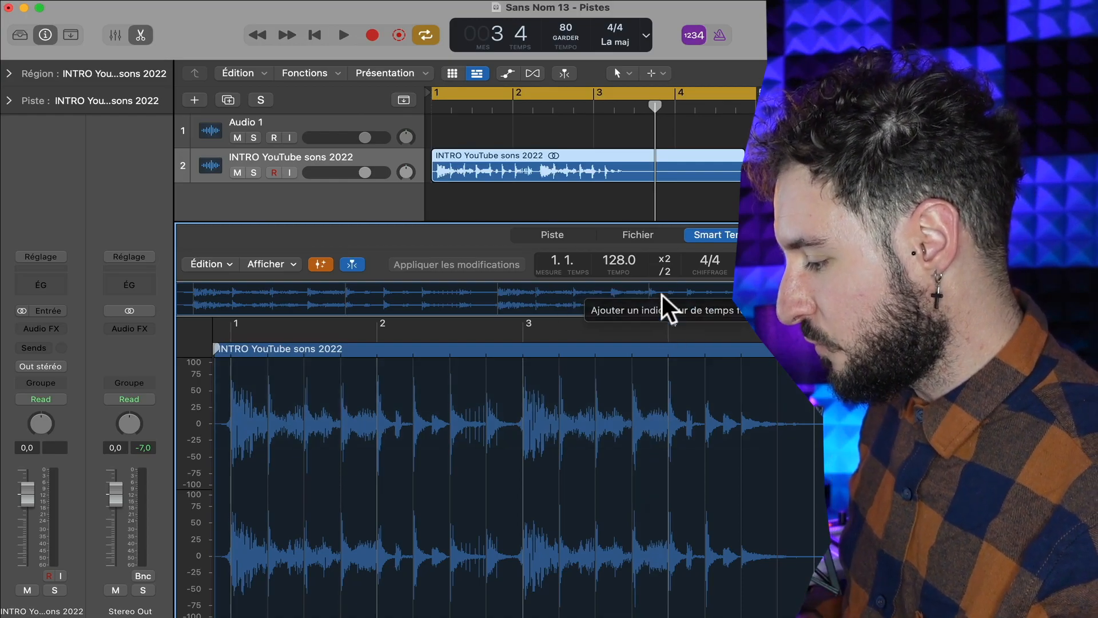
- Play the project with the metronome on and count-in off, and lower the INTRO YouTube sons 2022 track's volume to -25 dB
key(space)
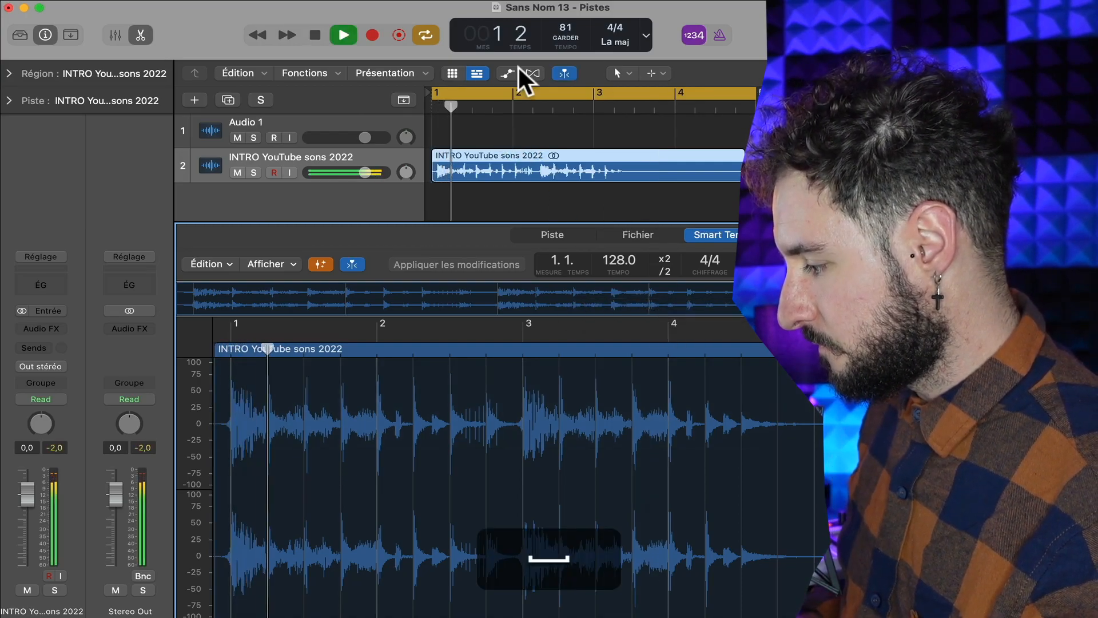
click(720, 35)
click(693, 35)
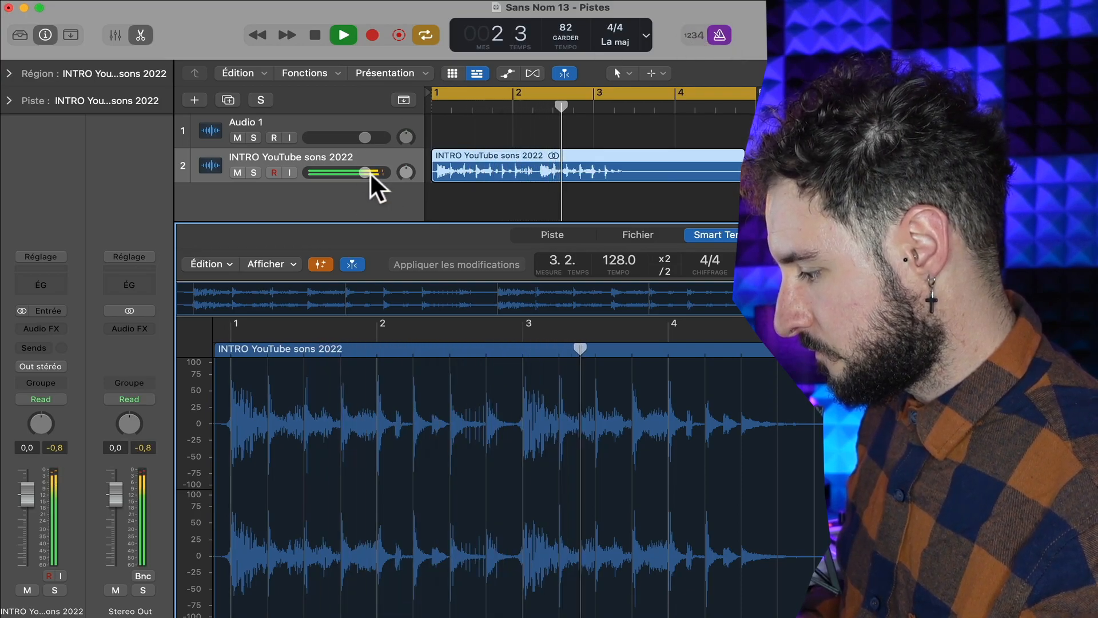
drag(366, 172, 339, 172)
- Apply the audio region's tempo to the project with its downbeat aligned to the nearest project downbeat, and play it back against the metronome
right_click(527, 167)
mouse_move(565, 470)
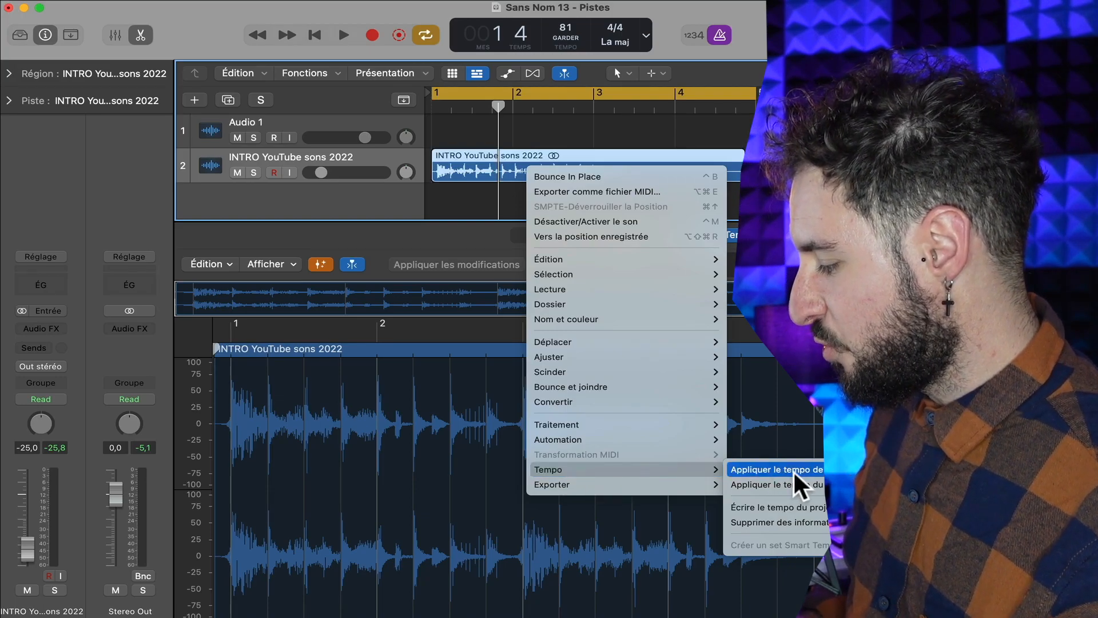
click(794, 471)
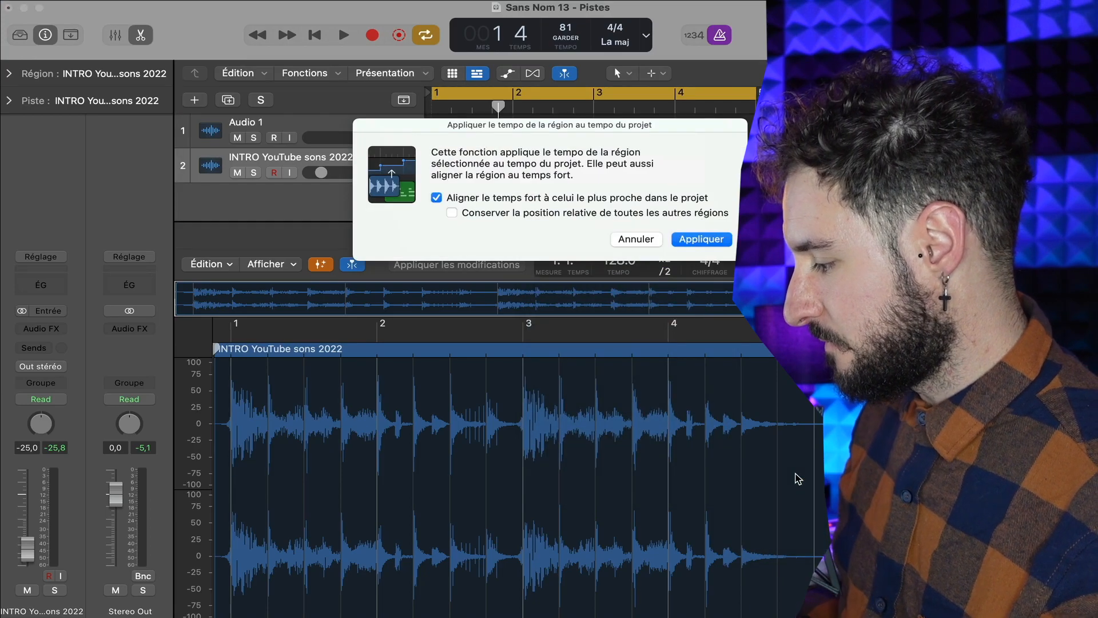
click(687, 241)
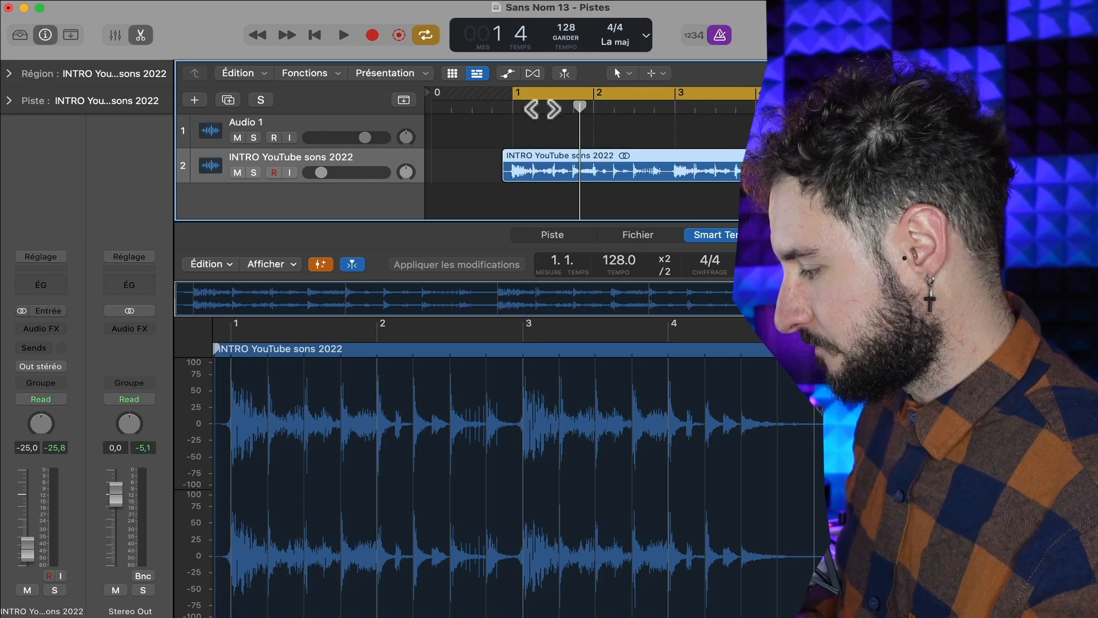
key(space)
mouse_move(337, 167)
mouse_down()
mouse_move(361, 172)
mouse_move(331, 171)
mouse_up()
key(space)
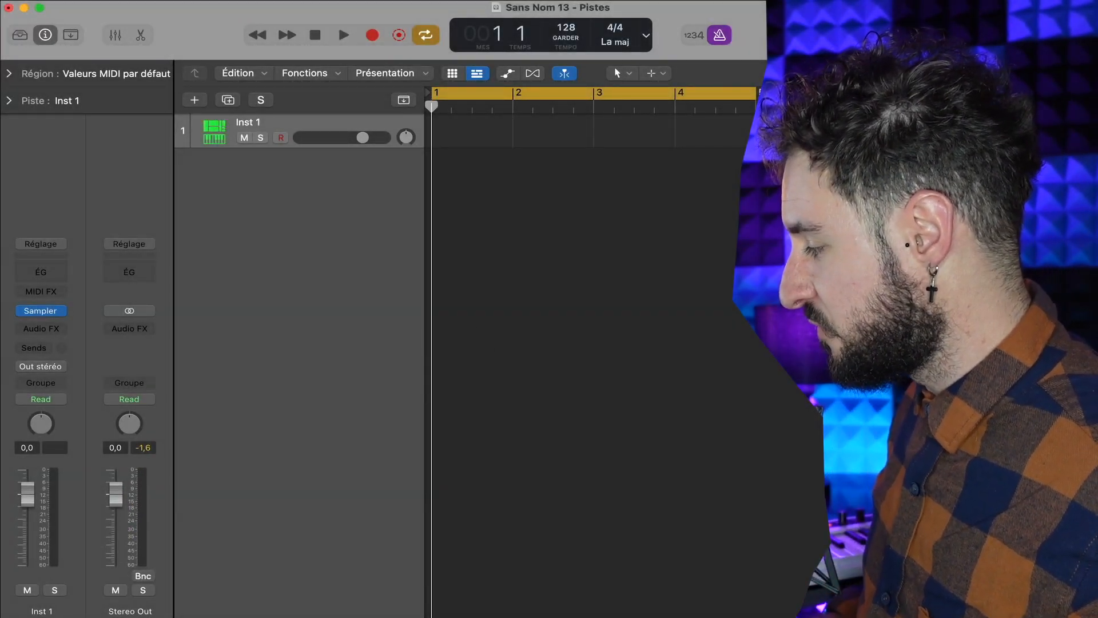
- Add the 12-8 Electric Arpeggio 02 Apple Loop at bar 1 on a new track and insert the Amp Designer effect on it
key(o)
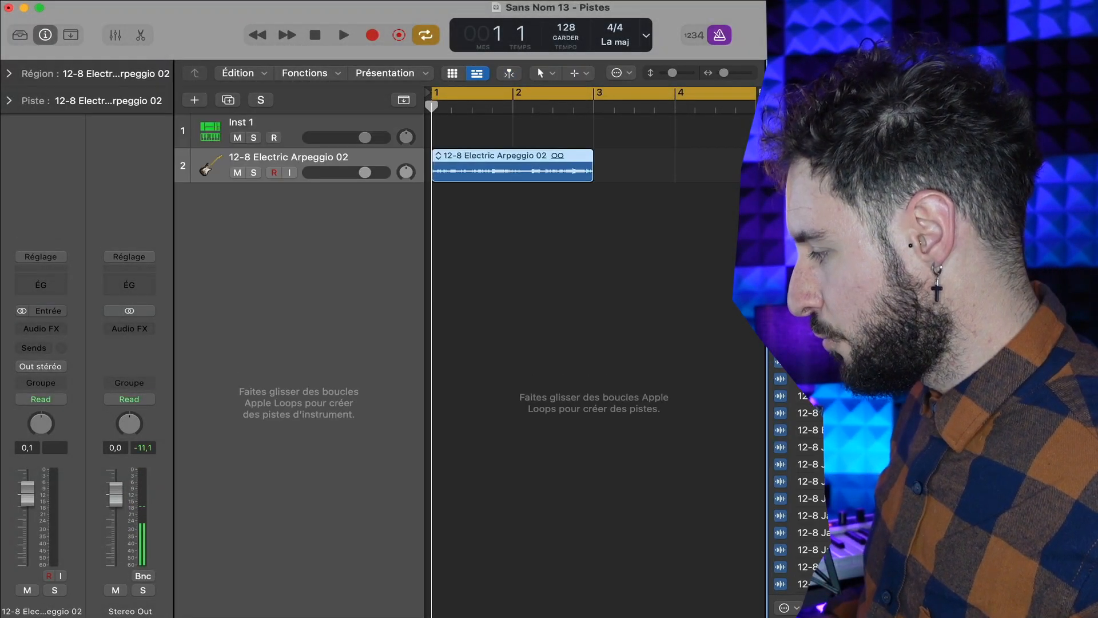
key(o)
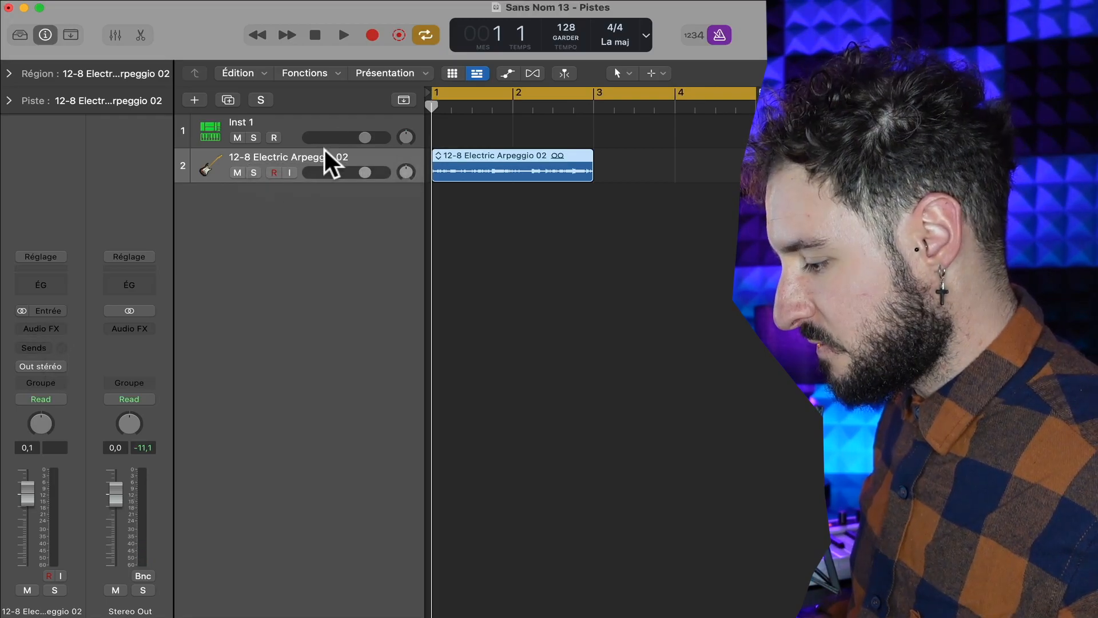
click(63, 329)
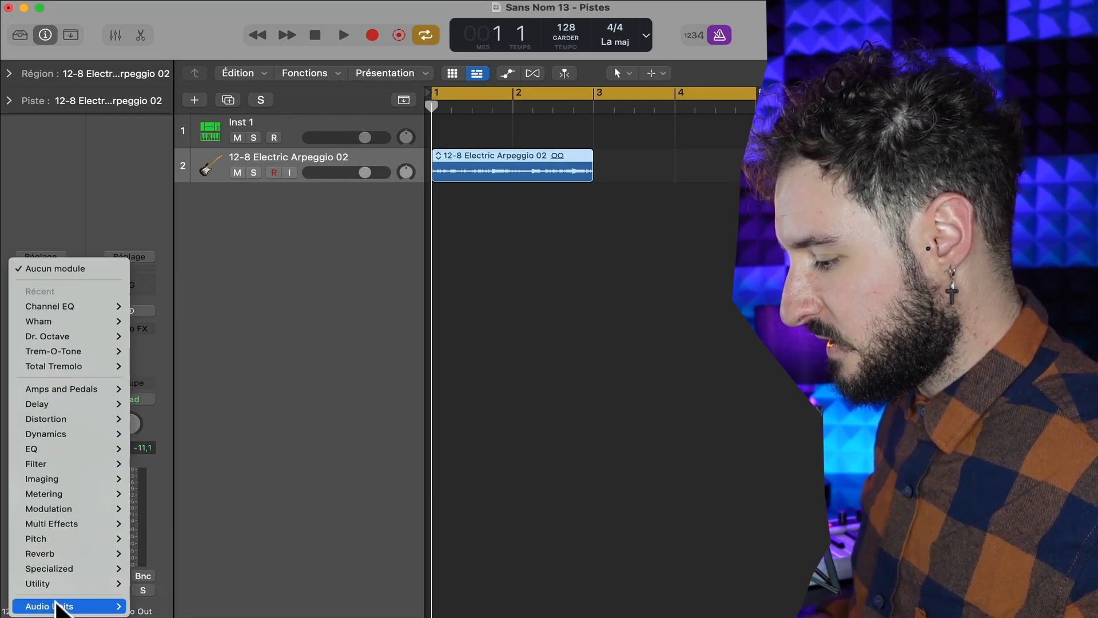
mouse_move(53, 389)
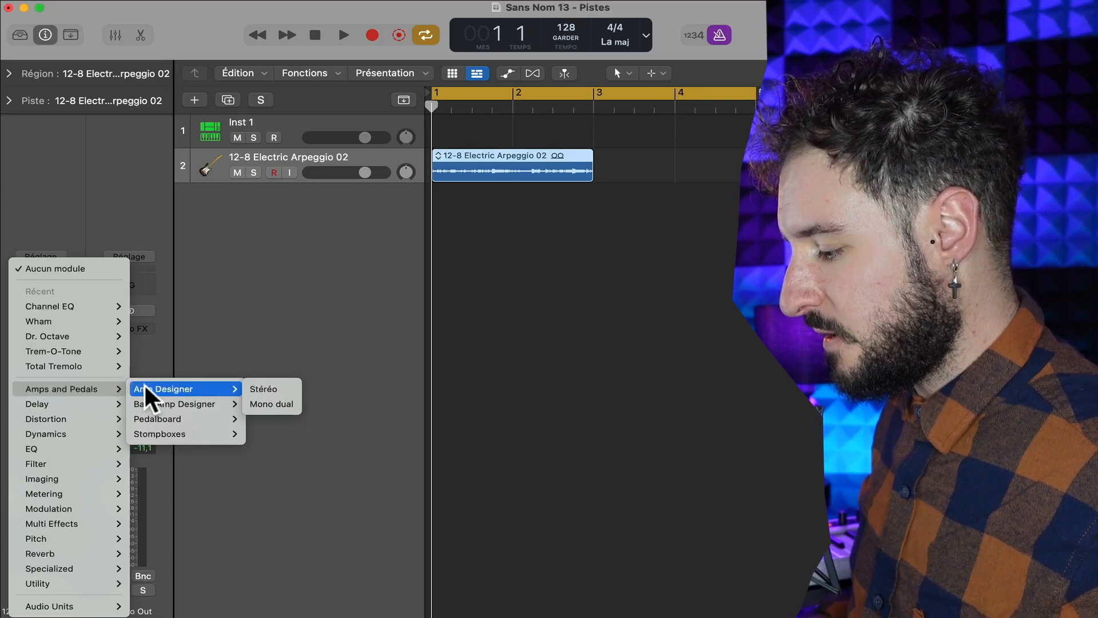
- Replace Amp Designer with Pedalboard on the 12-8 Electric Arpeggio 02 track and load the Rawk! Distortion and Fuzz Machine pedals
mouse_move(173, 437)
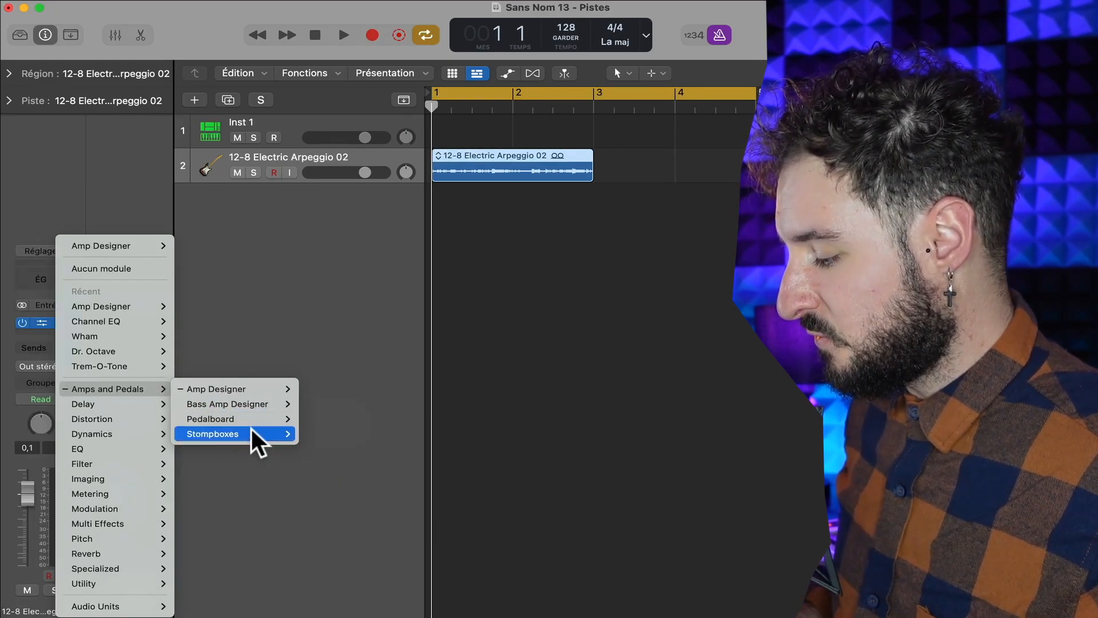
mouse_move(229, 436)
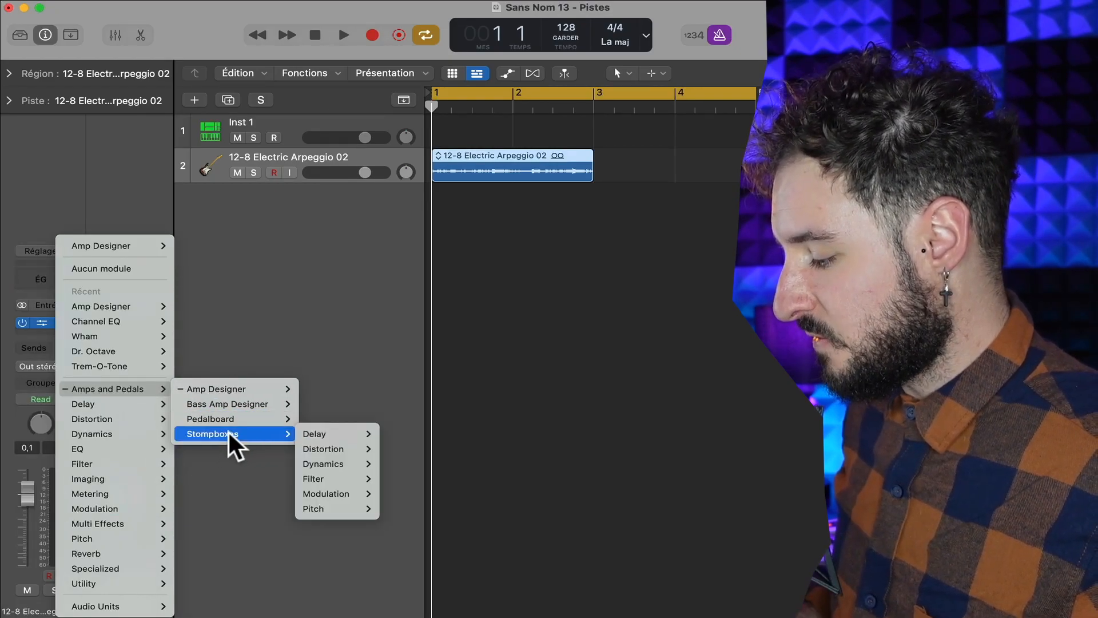
click(316, 421)
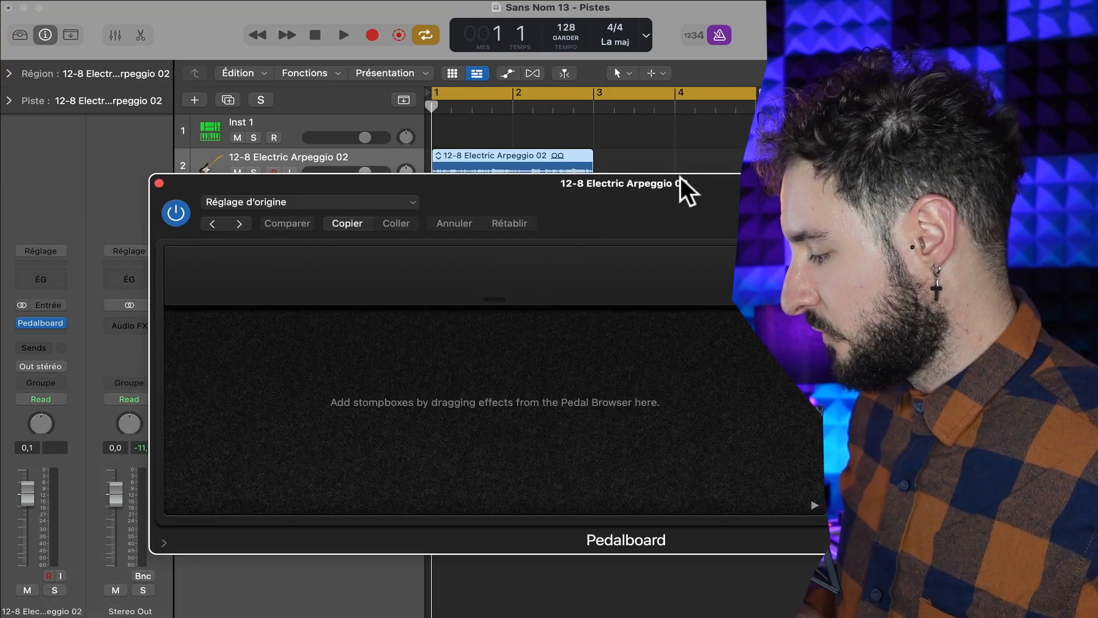
drag(858, 366, 492, 380)
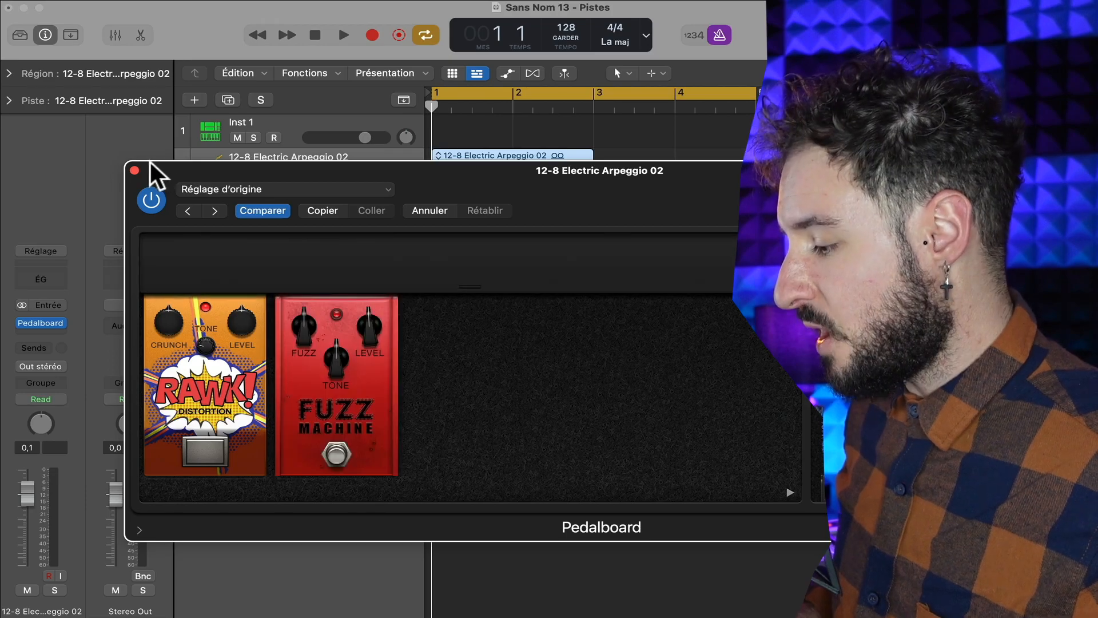
click(135, 169)
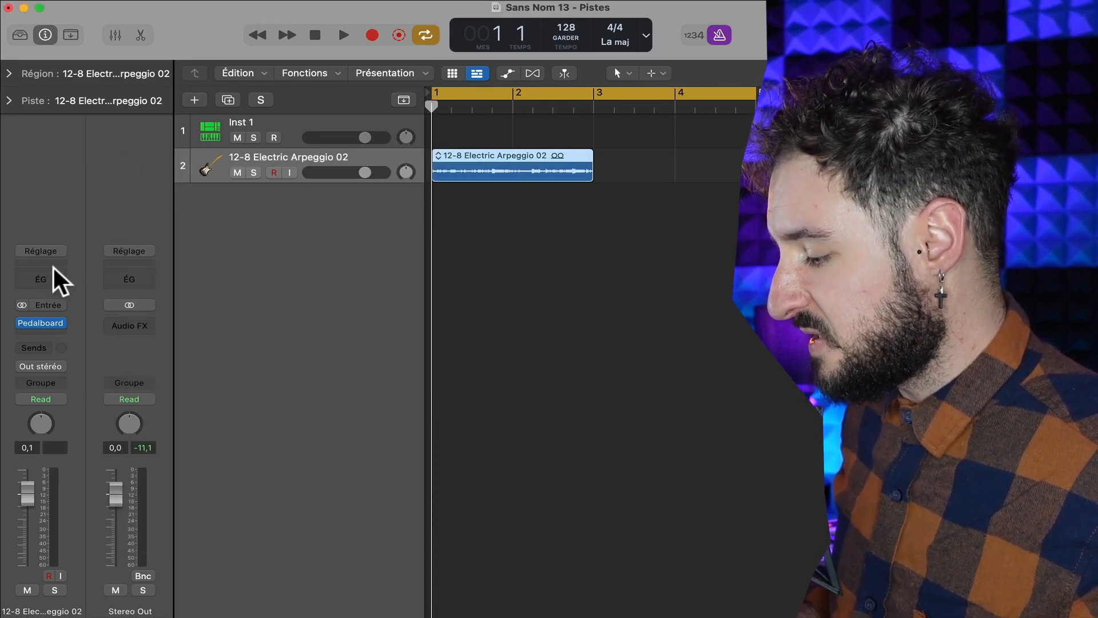
- Replace Pedalboard on the 12-8 Electric Arpeggio 02 track with the stereo Monster Fuzz distortion stompbox
click(57, 323)
mouse_move(96, 391)
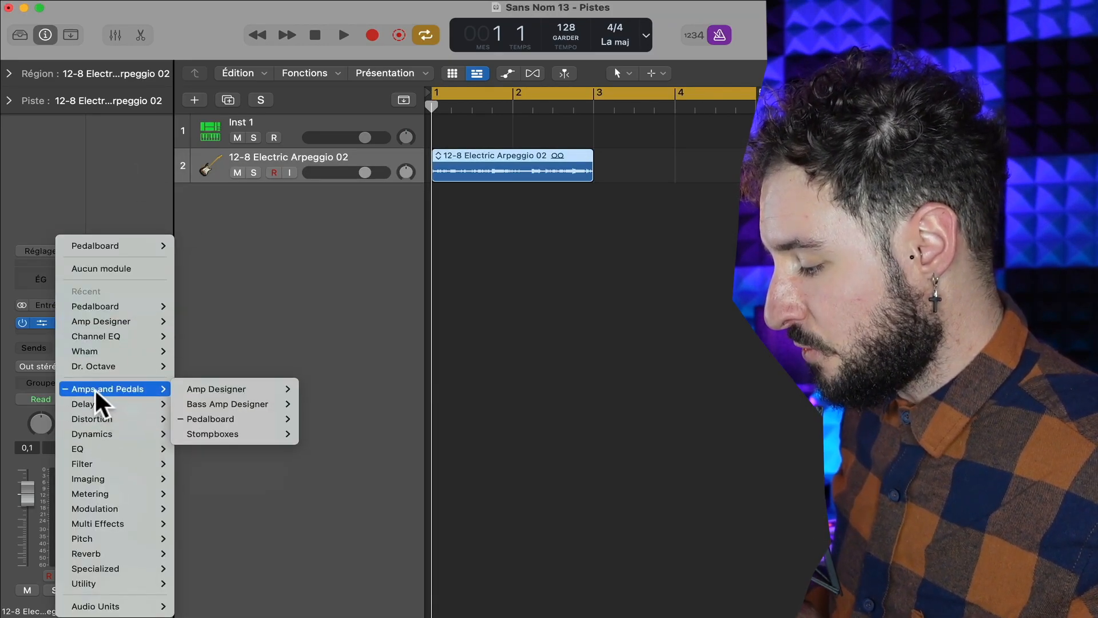
mouse_move(226, 435)
mouse_move(323, 460)
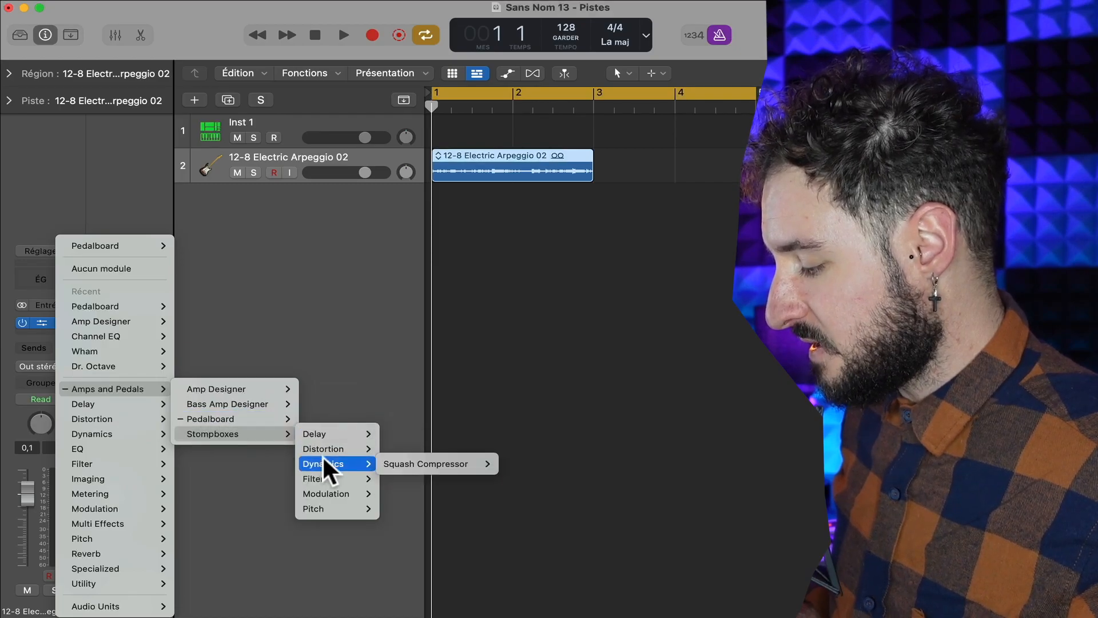
mouse_move(409, 461)
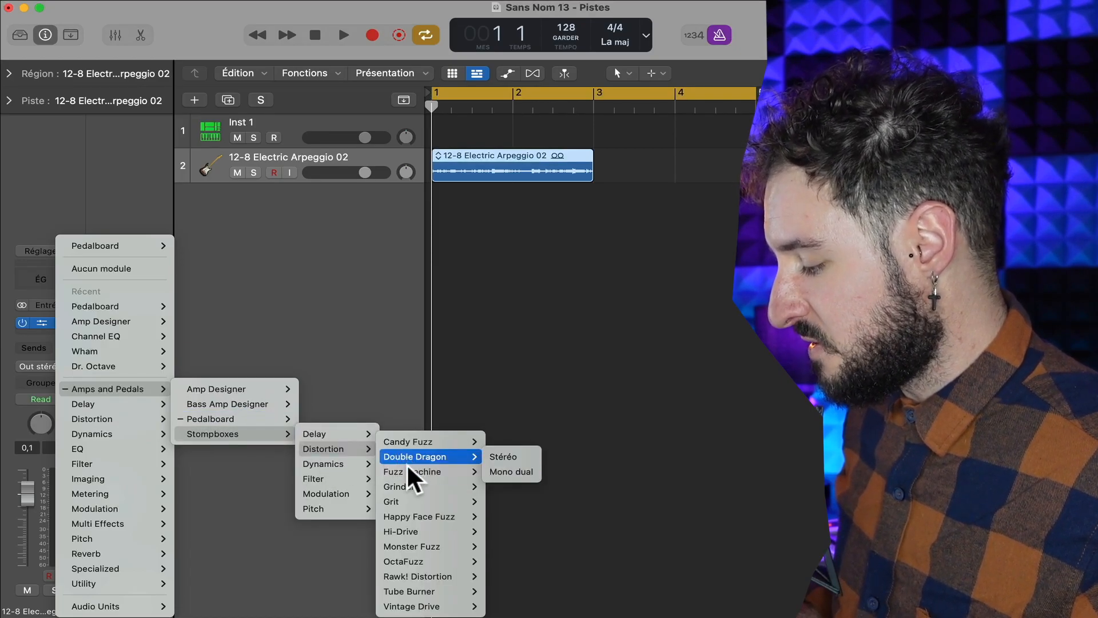
mouse_move(417, 548)
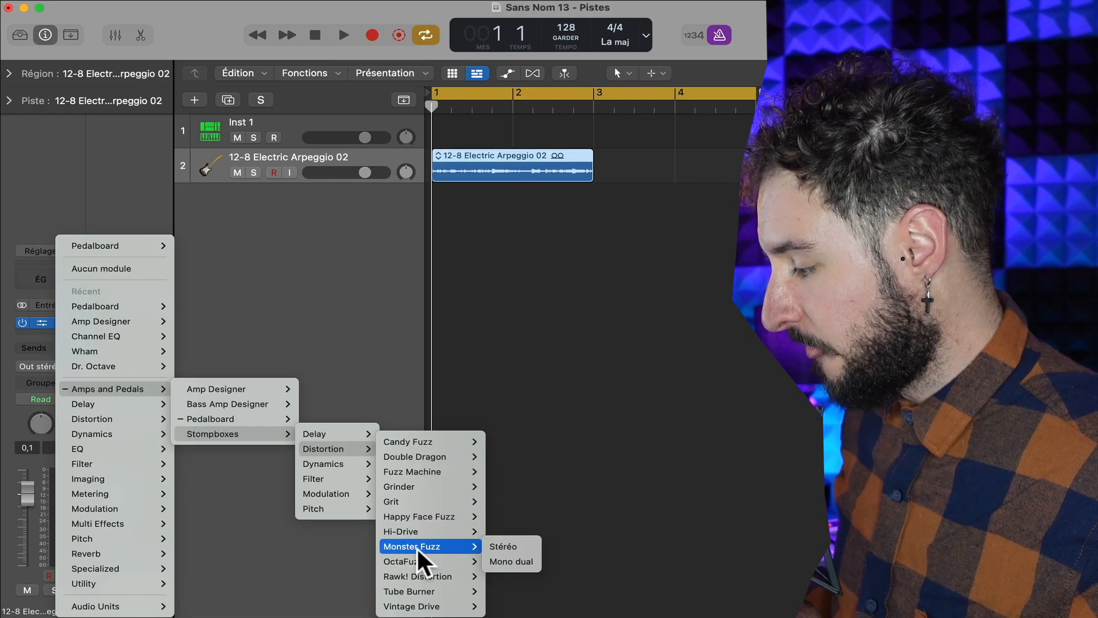
click(503, 547)
- Play the guitar loop through Monster Fuzz while adjusting the pedal's Roar and Growl knobs, and stop playback
key(space)
drag(433, 350, 431, 325)
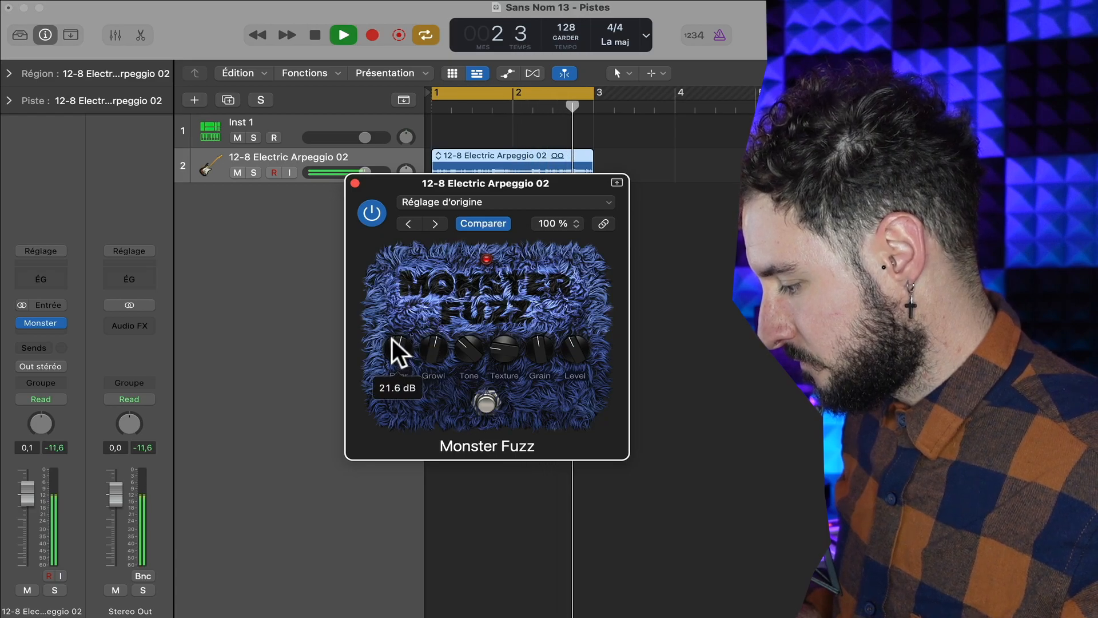
key(space)
- Replace Monster Fuzz with the Retro Chorus modulation stompbox and adjust its Rate and Depth knobs during playback
click(61, 323)
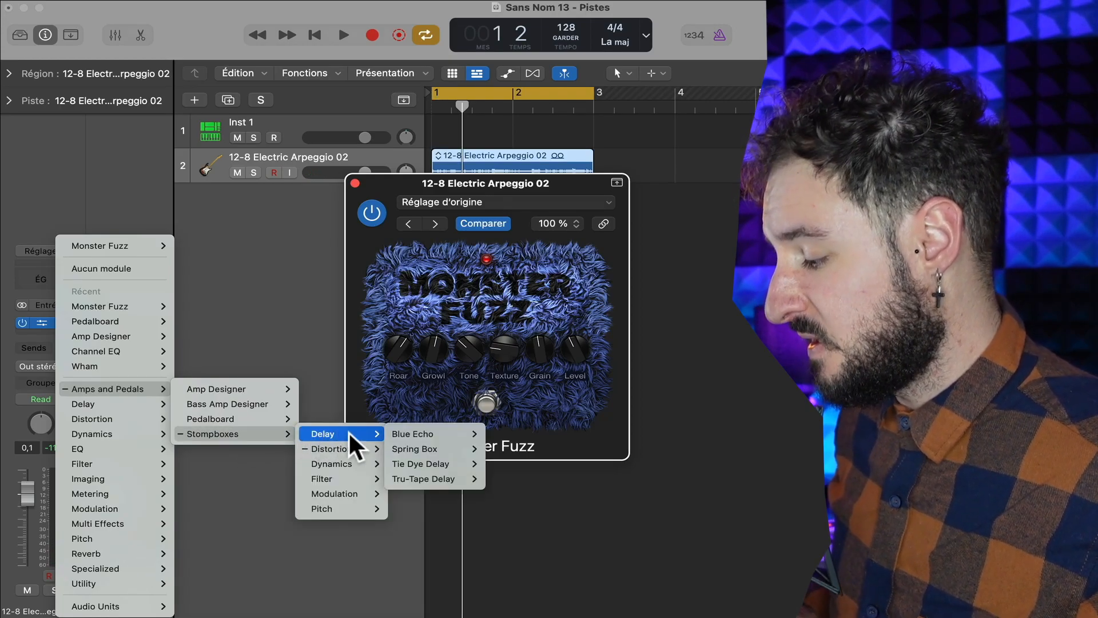
mouse_move(359, 447)
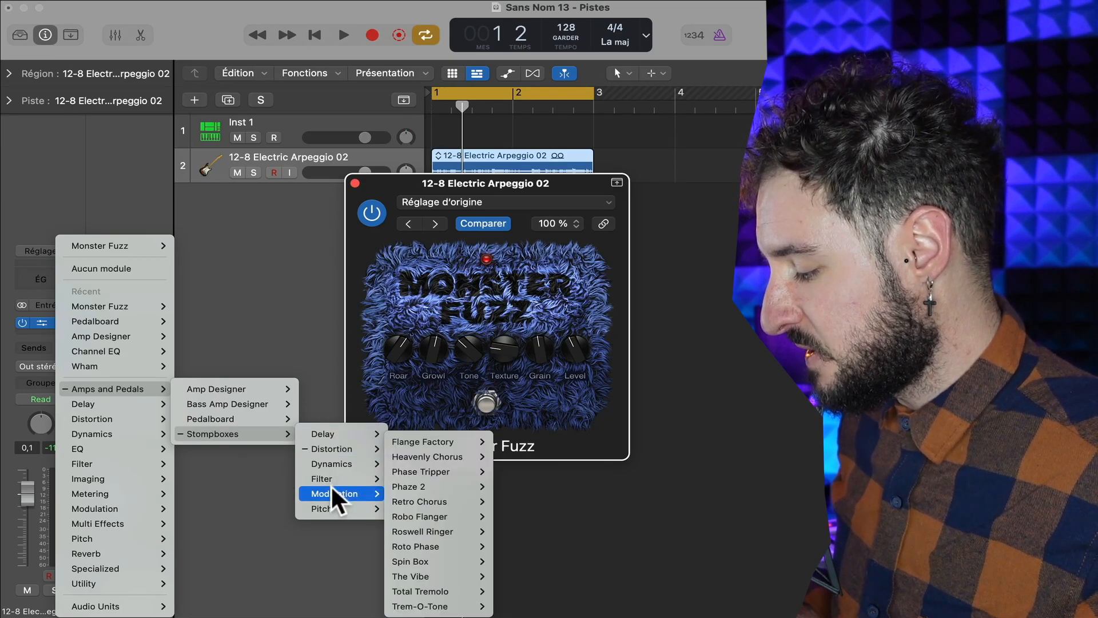
mouse_move(326, 515)
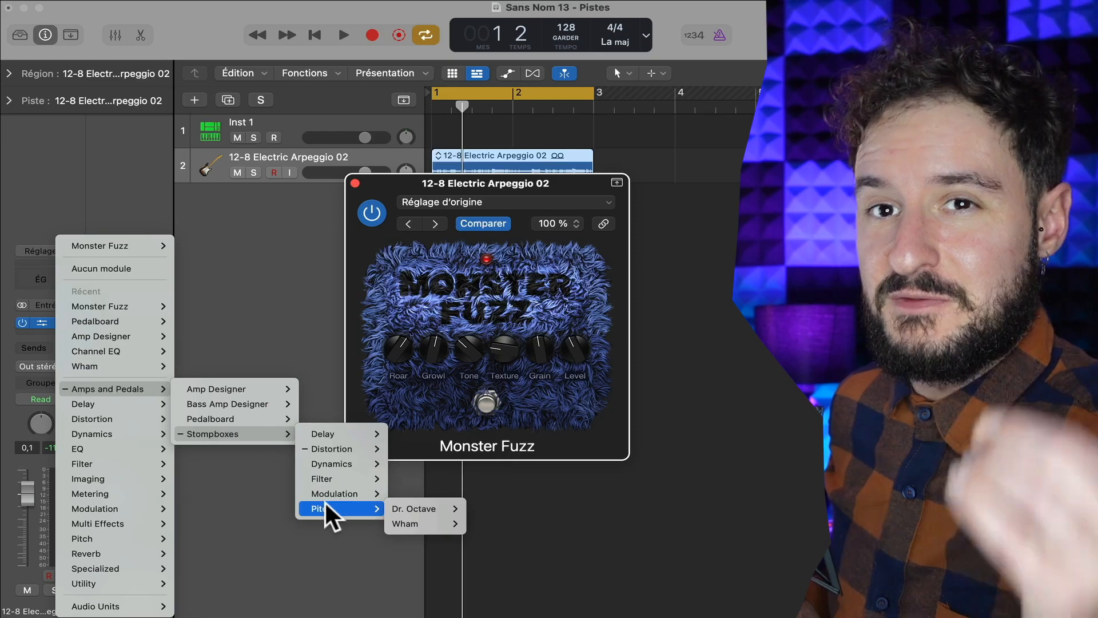
key(space)
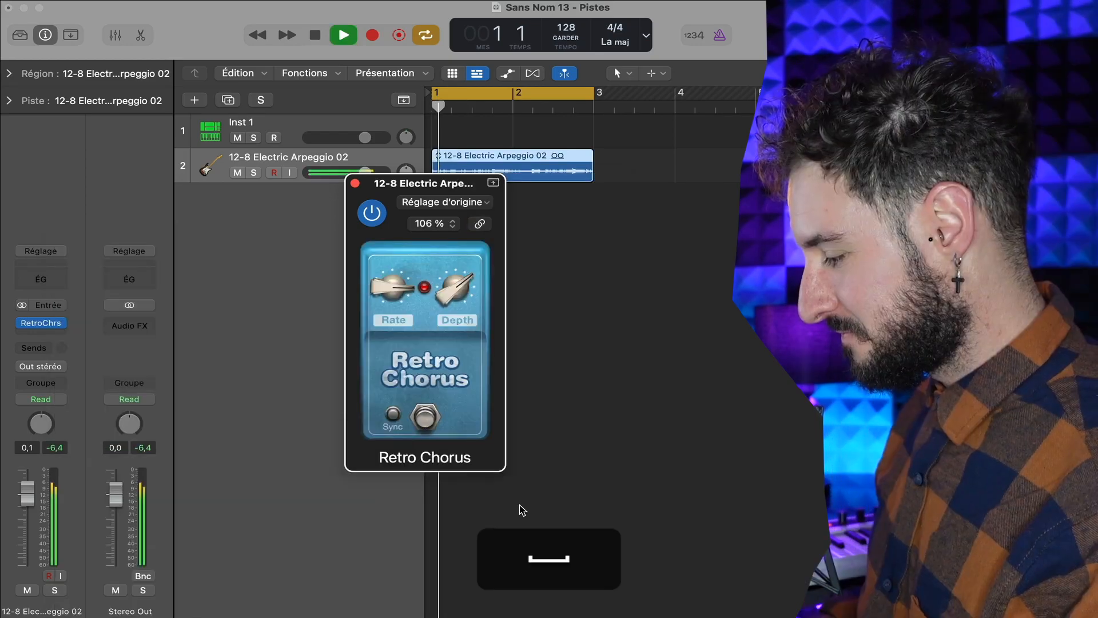
drag(397, 293, 449, 283)
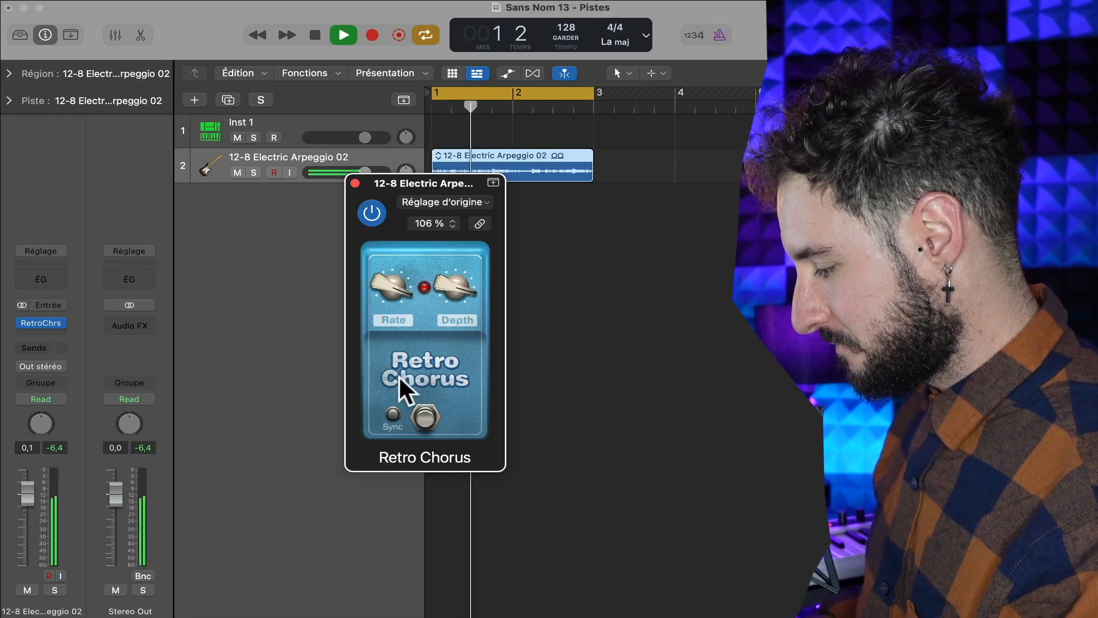
click(393, 414)
- Audition the guitar loop through the Tie Dye Delay stompbox
key(space)
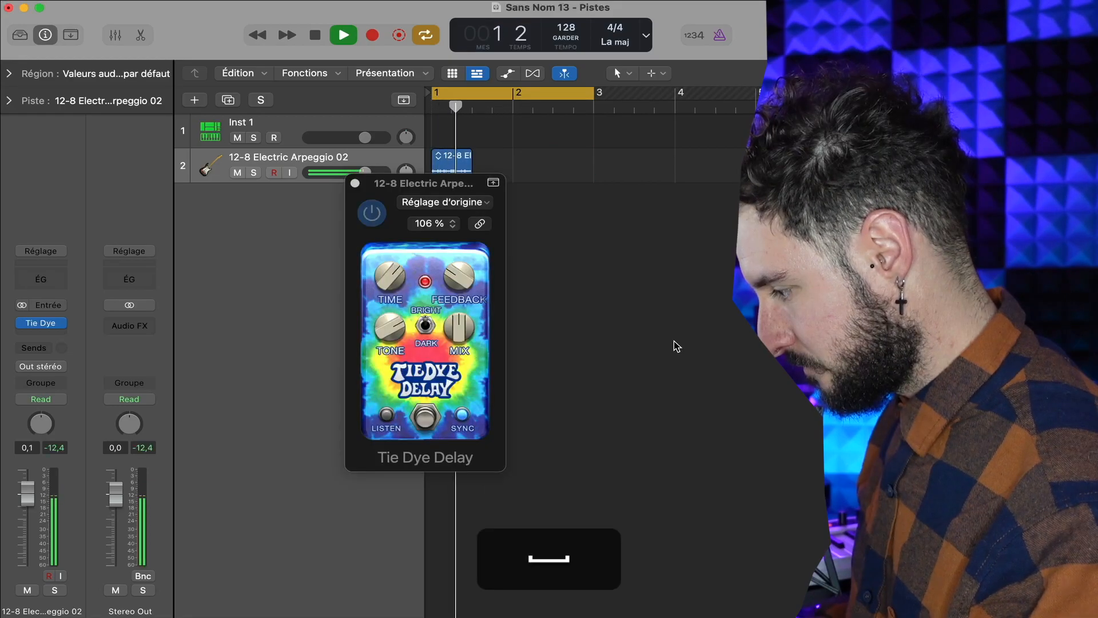
key(space)
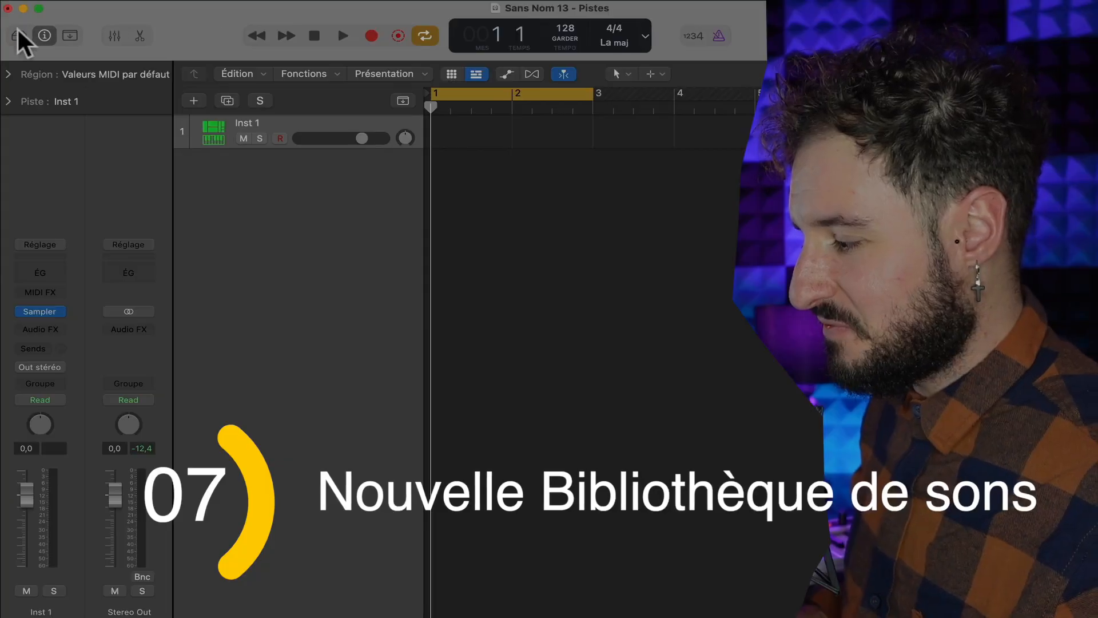
- Browse the Electronic Drum Kit patches in the sound library for the Inst 1 track, looking for those not downloaded
click(19, 36)
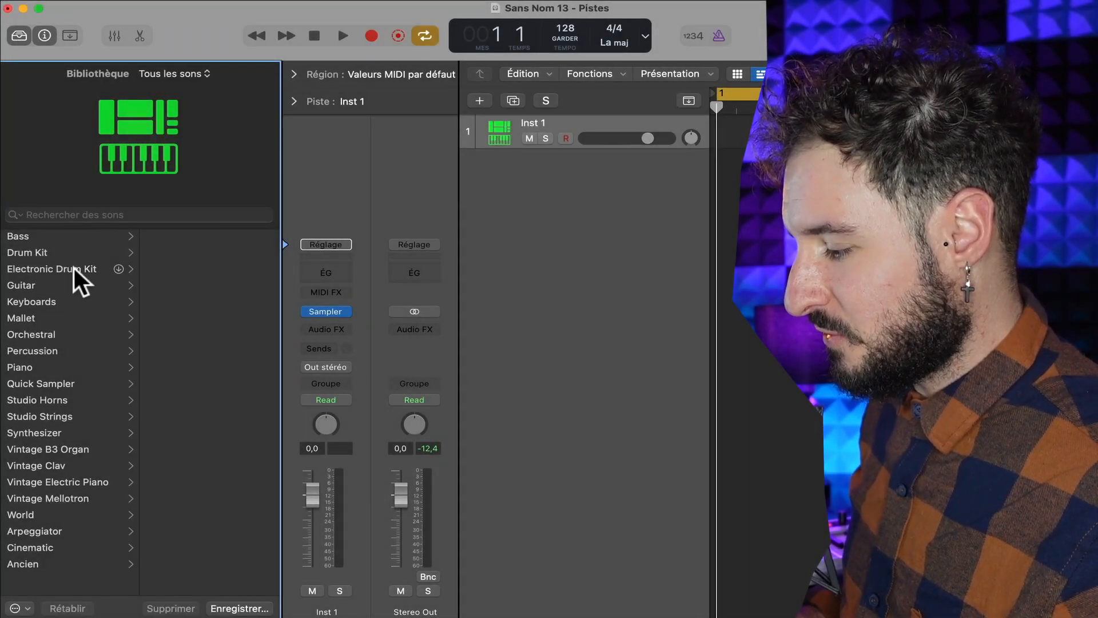
click(74, 268)
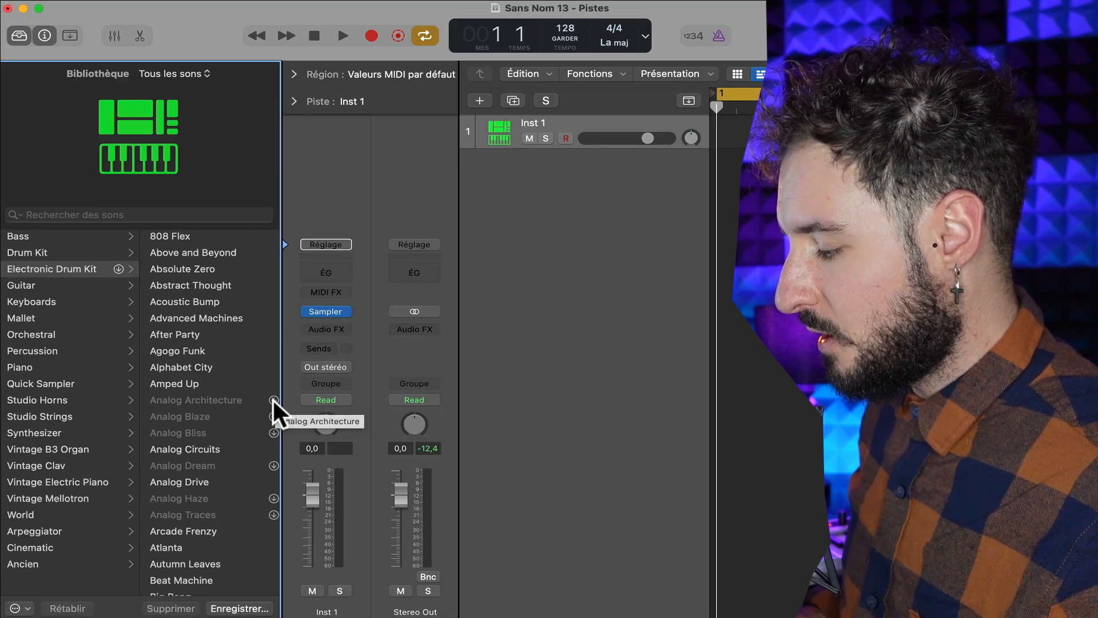
scroll(272, 431, down, 3)
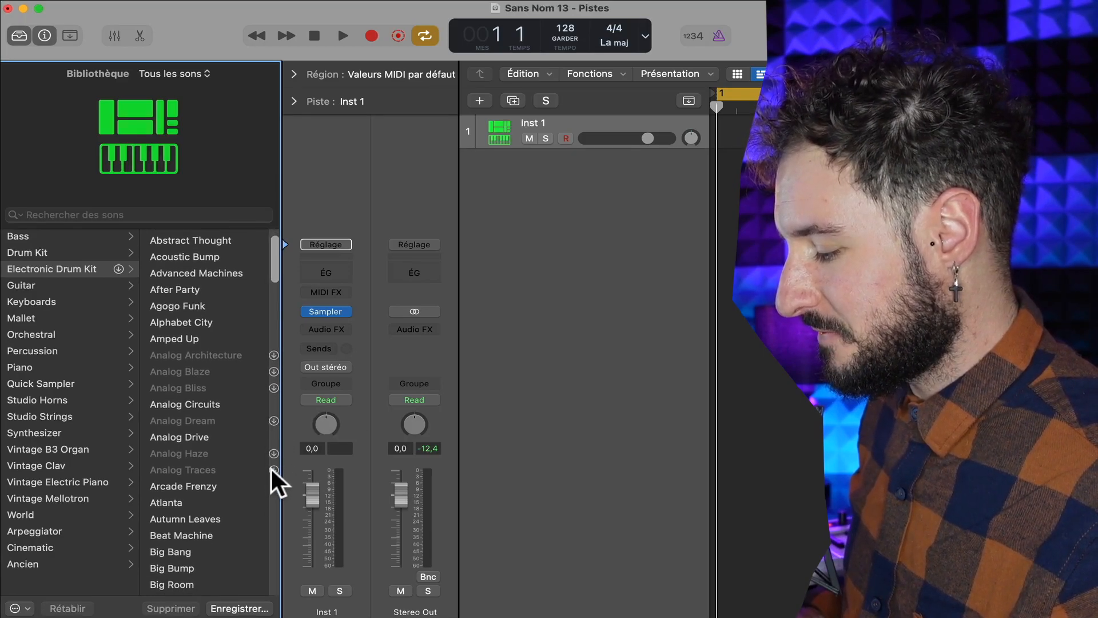
scroll(274, 451, down, 8)
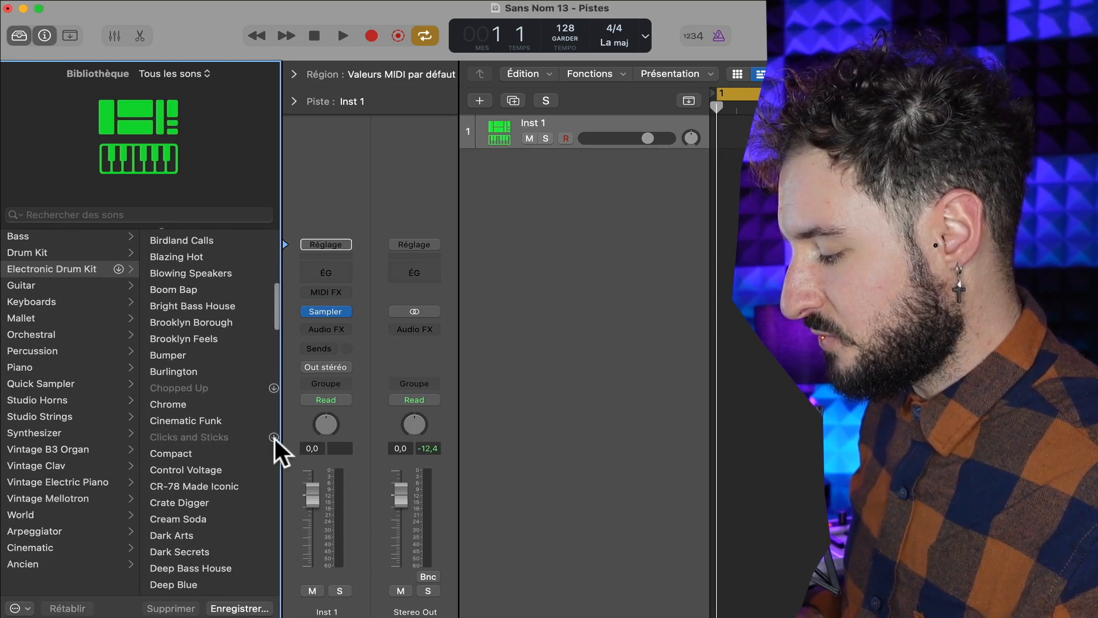
scroll(274, 438, down, 8)
- Start downloading all available sounds for the sound library
click(54, 1)
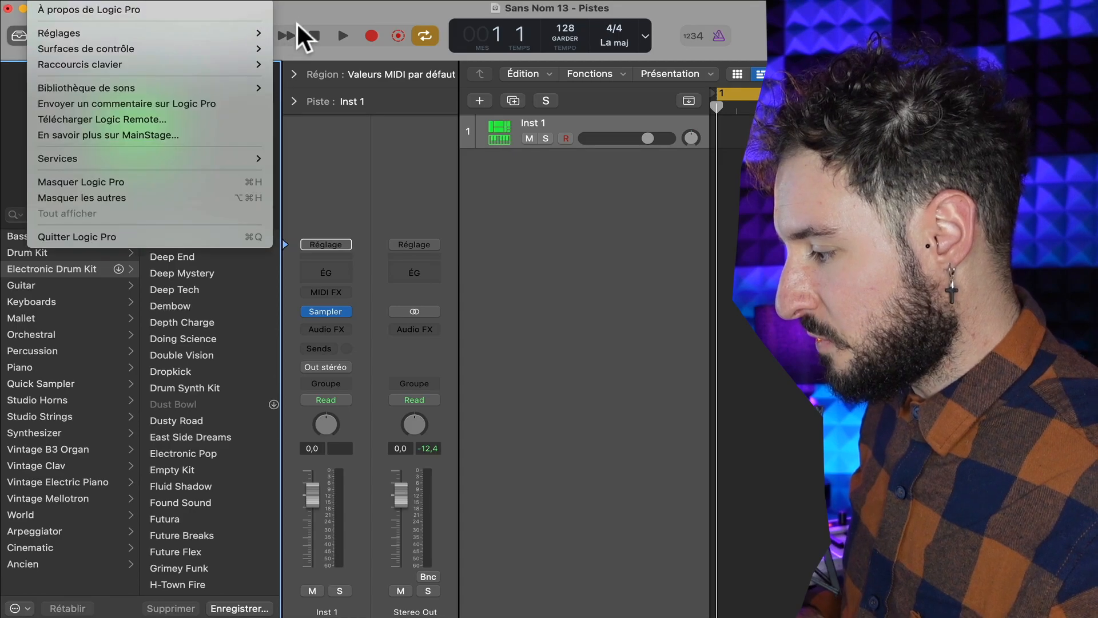
mouse_move(84, 87)
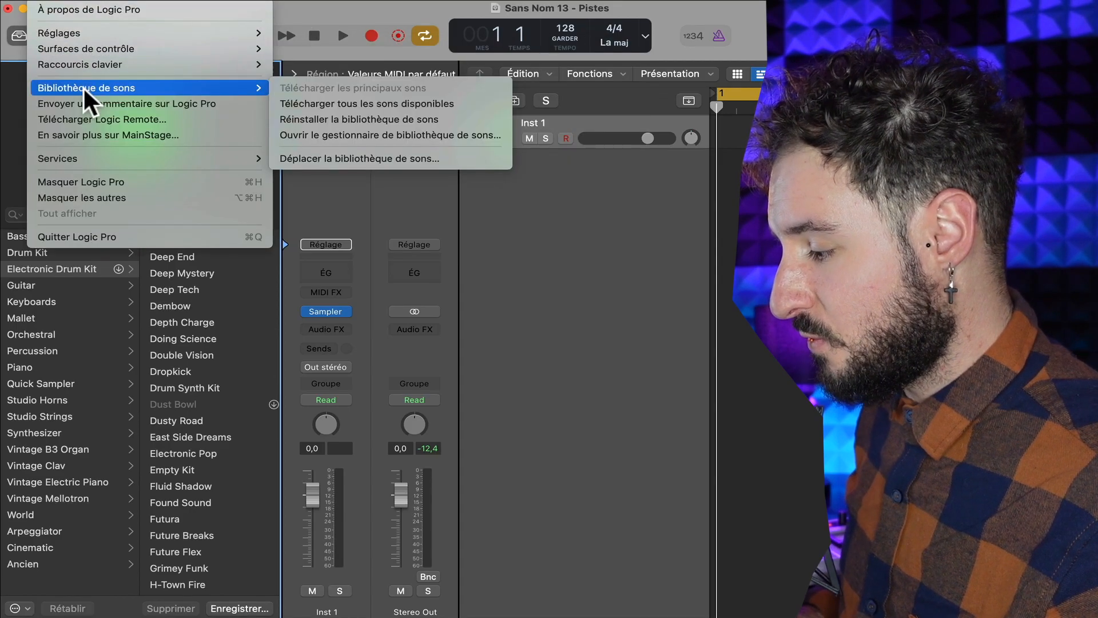
click(316, 108)
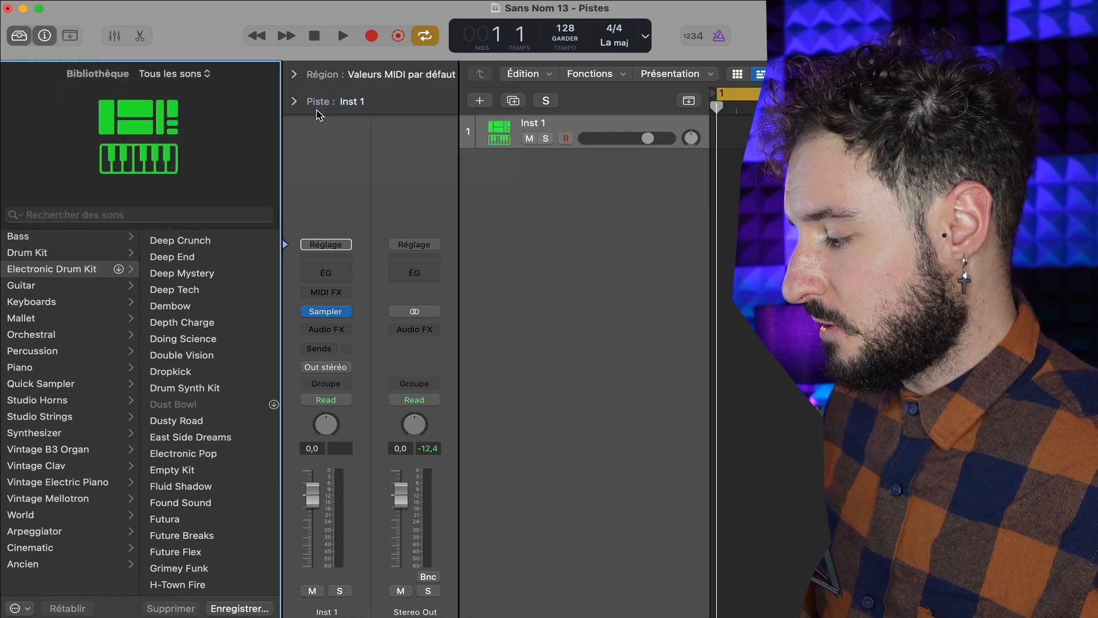
click(603, 279)
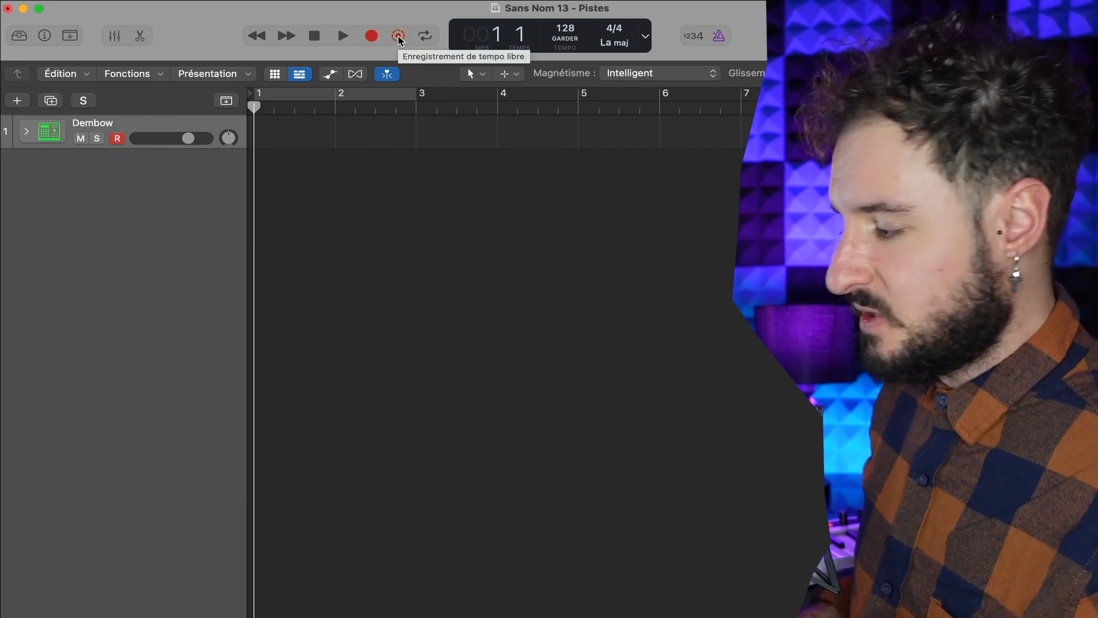
- Record a drum pattern on the Dembow track with free tempo recording, apply the region tempo to the project, and play it back
click(399, 36)
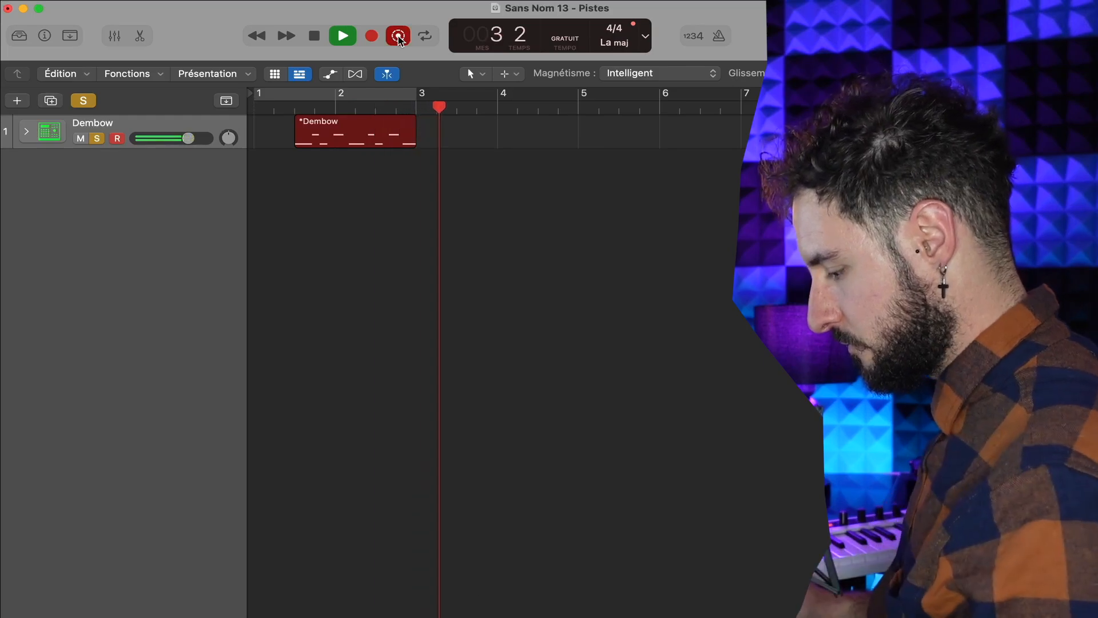
key(space)
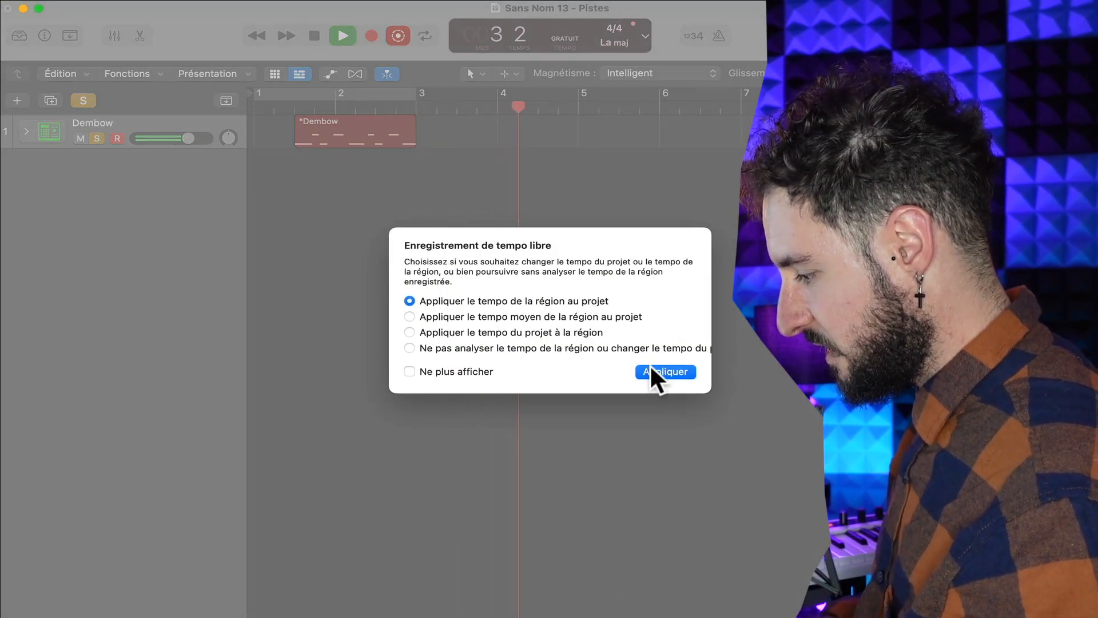
click(657, 374)
key(space)
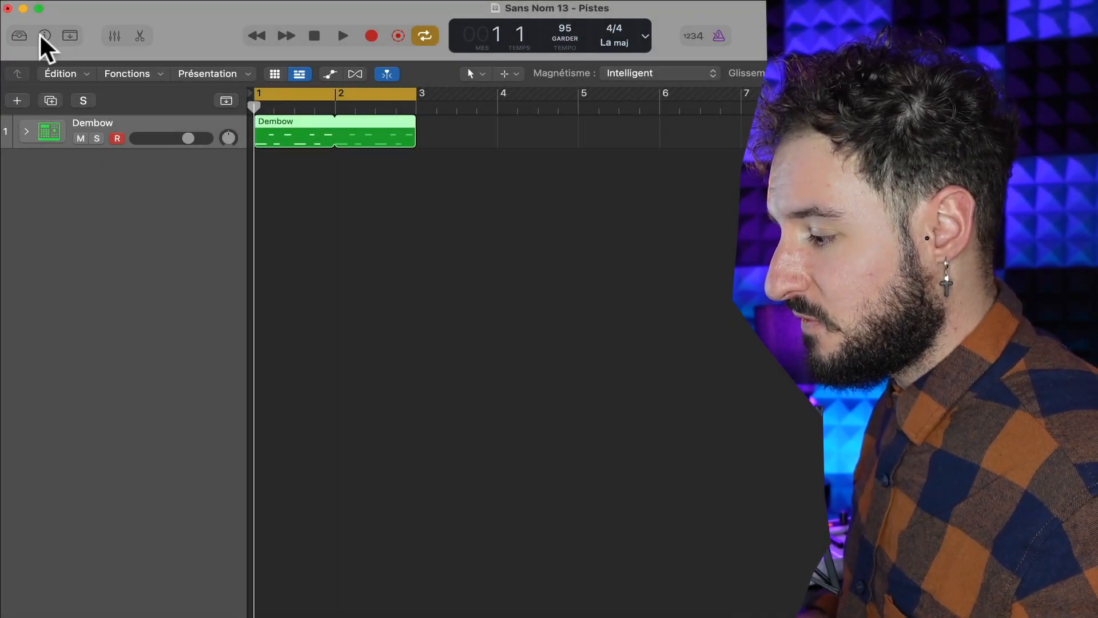
- Show the inspector with the region parameters collapsed and load the factory setting Knock A on the Stereo Out channel strip
click(44, 35)
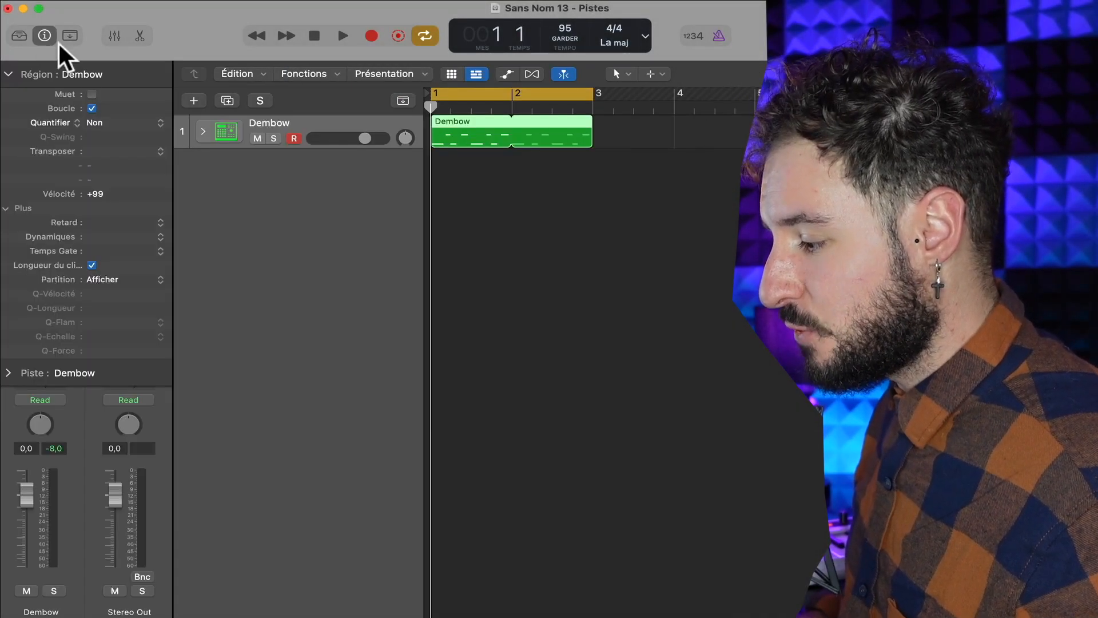
click(8, 74)
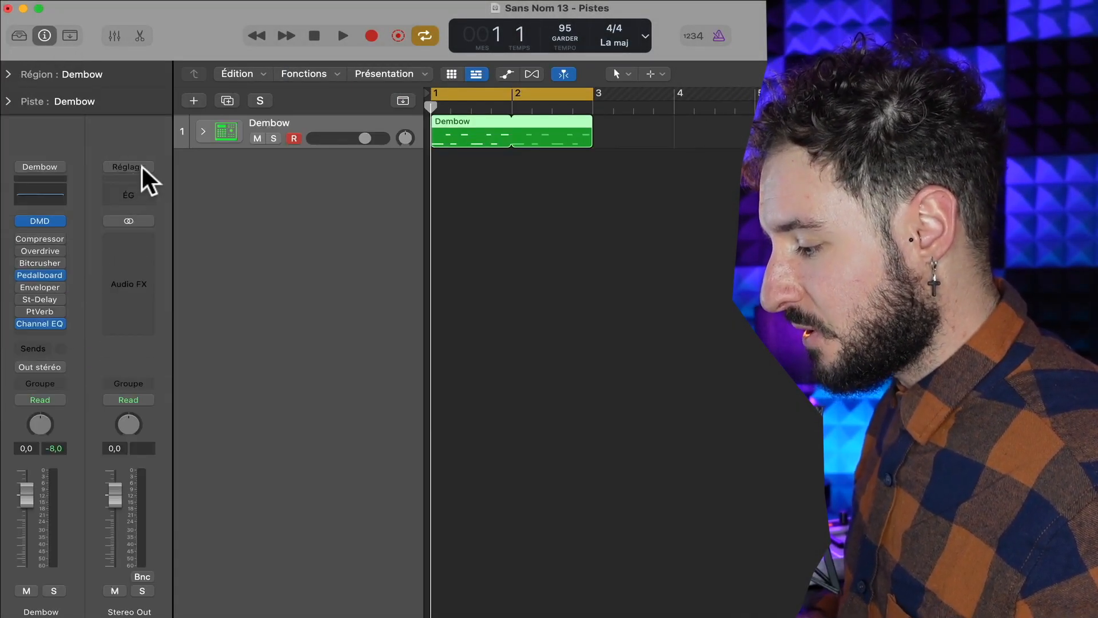
click(142, 167)
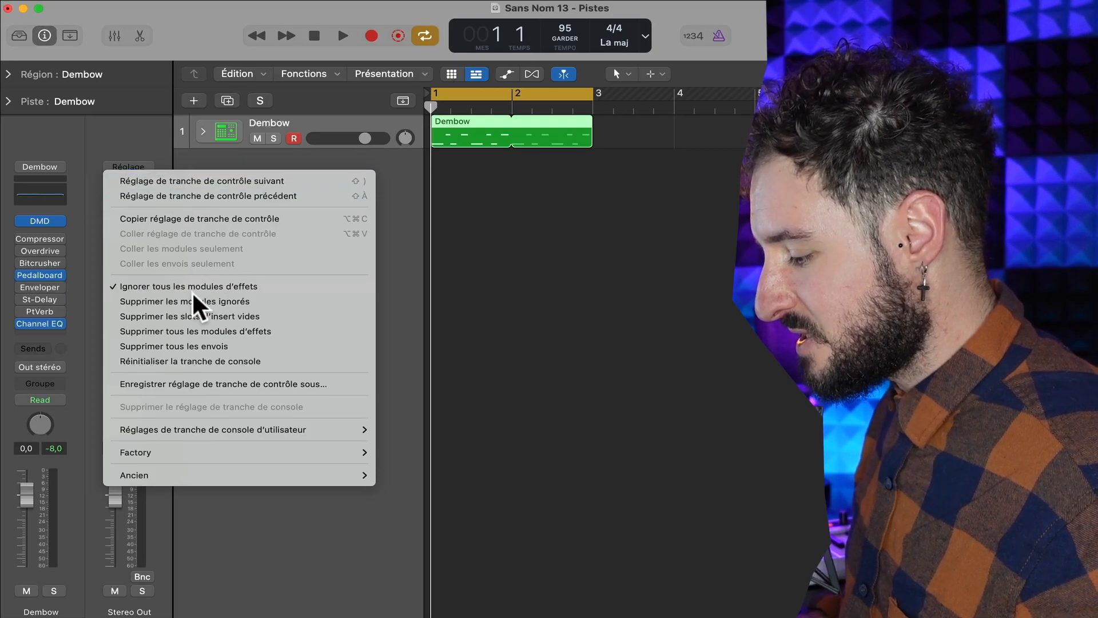
mouse_move(163, 453)
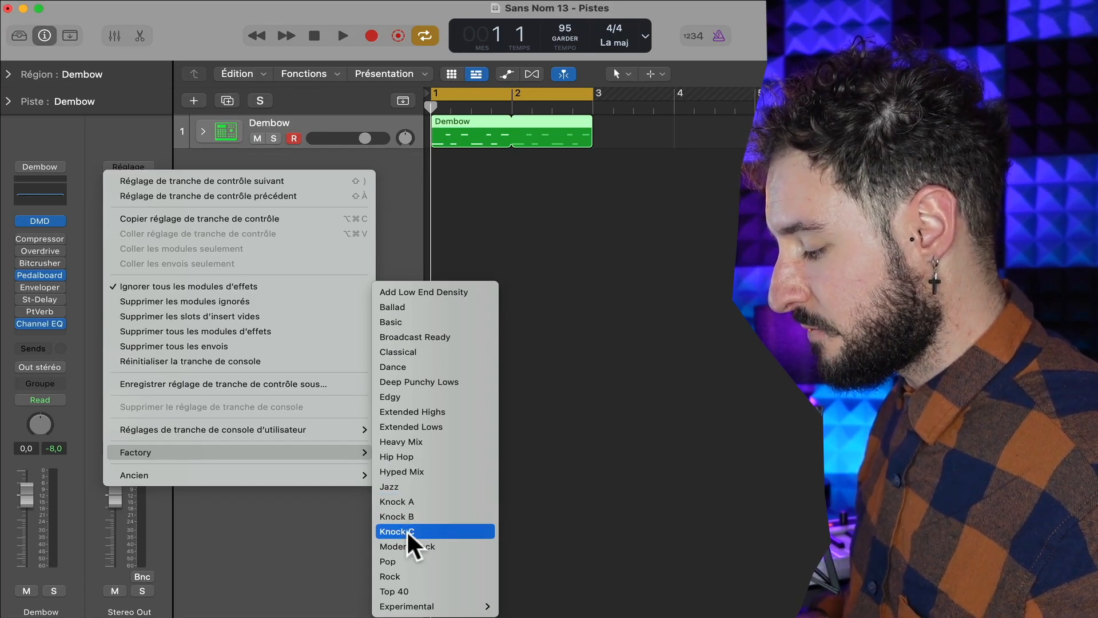
click(411, 502)
key(space)
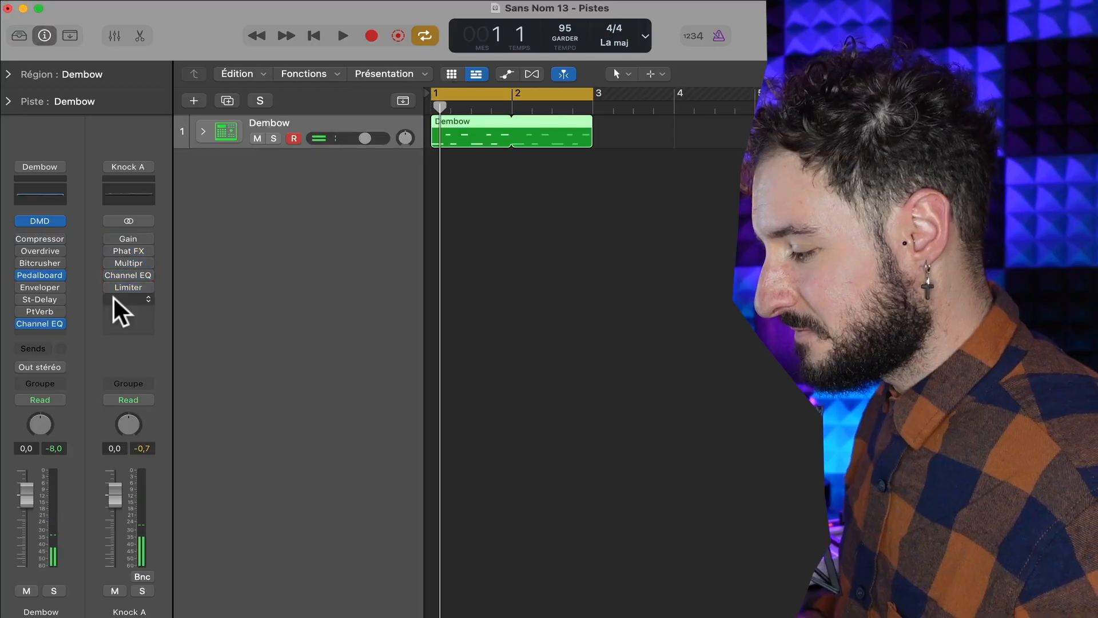
- Compare the Dembow loop with the Knock A plug-ins bypassed and reactivated, from Gain through Phat FX, Multipressor and Channel EQ to Limiter
key(space)
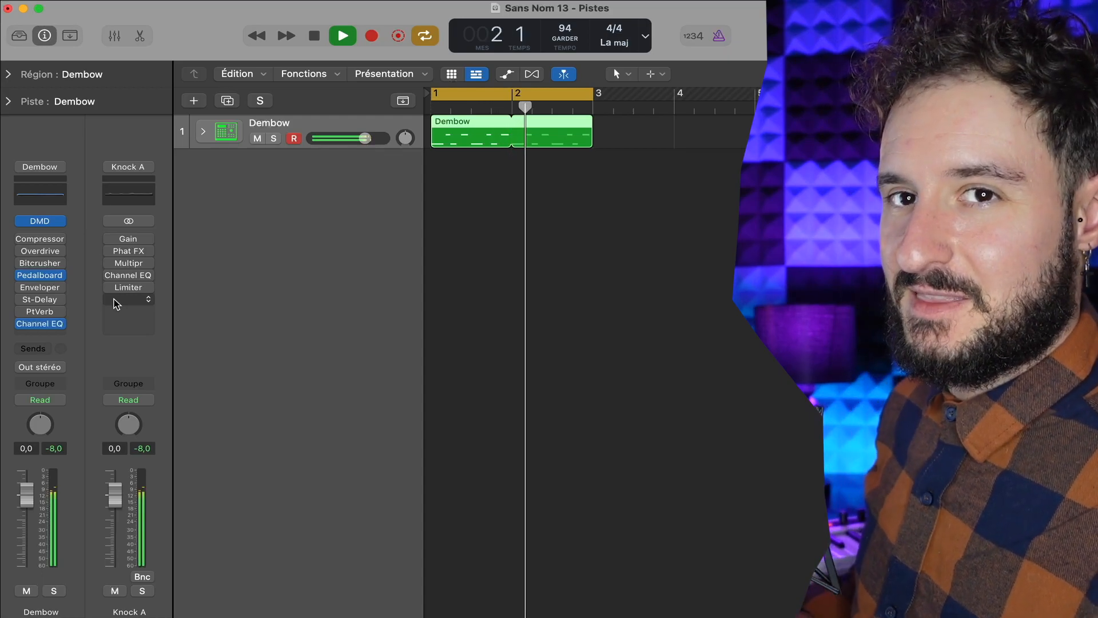
key(space)
click(108, 239)
click(109, 251)
click(109, 262)
click(109, 275)
key(space)
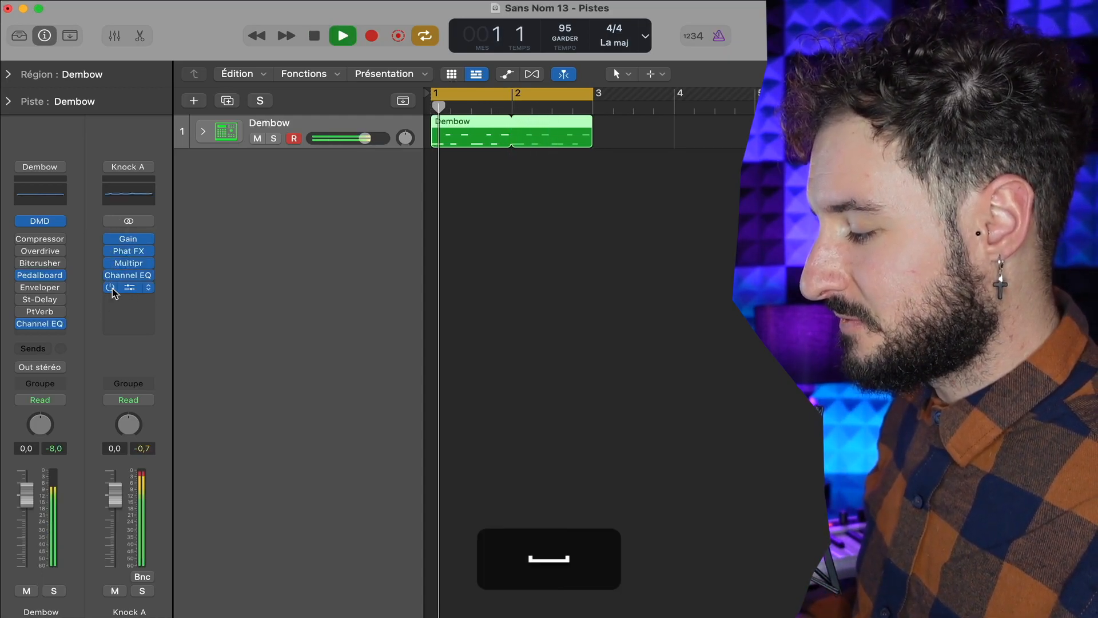
- Load the factory setting Knock B on the Stereo Out channel strip and play the Dembow loop through it
click(144, 169)
mouse_move(320, 472)
click(429, 522)
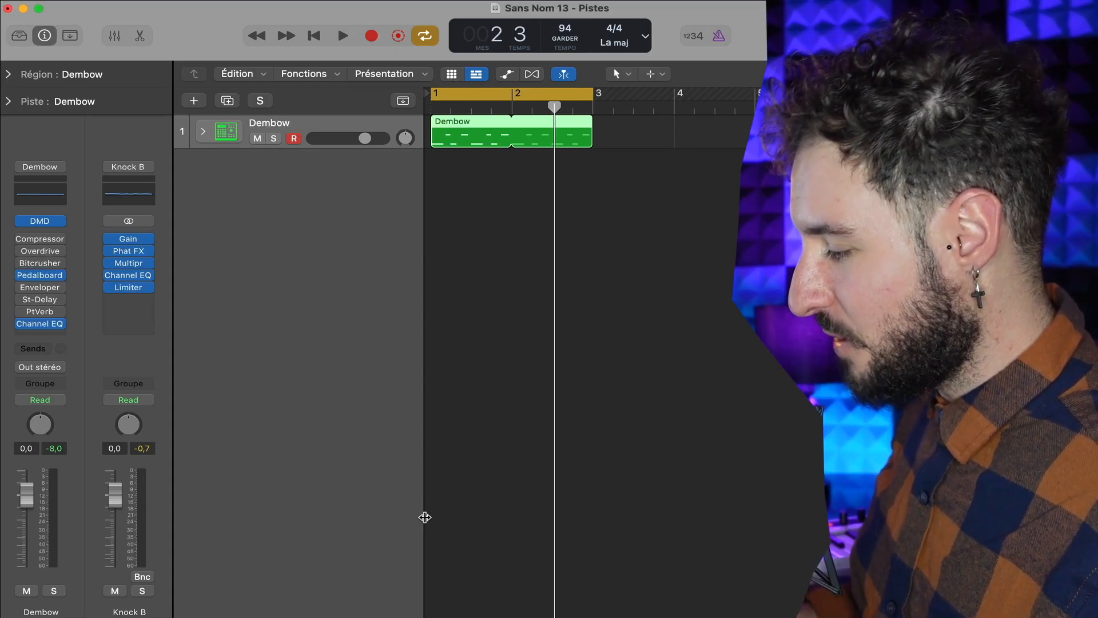
key(space)
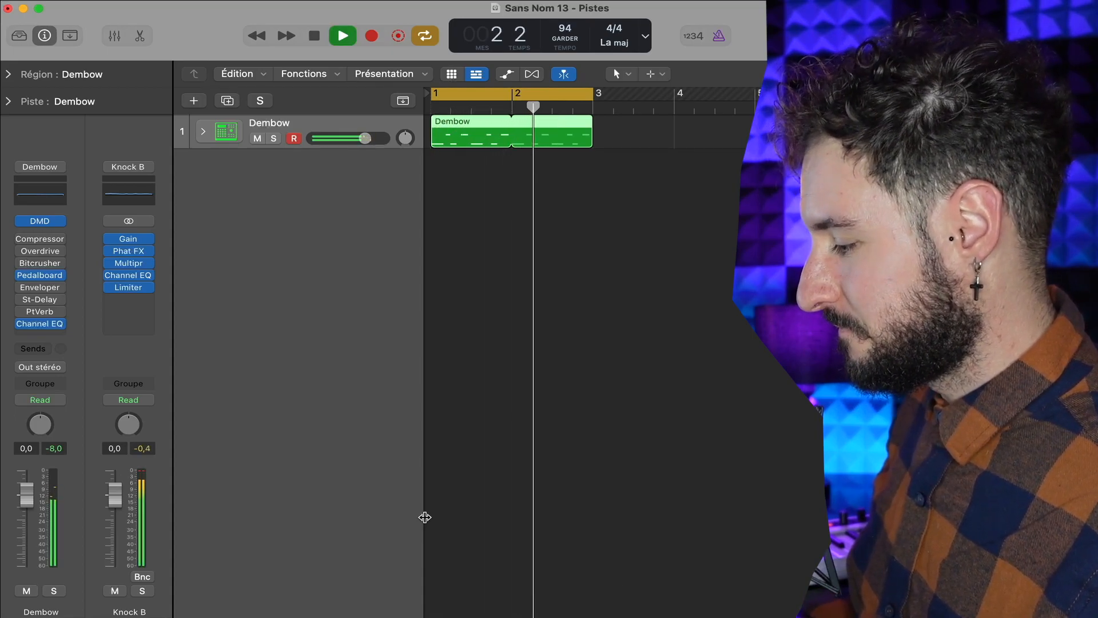
- Load the factory setting Knock C on the Stereo Out channel strip, audition the loop, and open its Gain plug-in
click(128, 166)
click(150, 427)
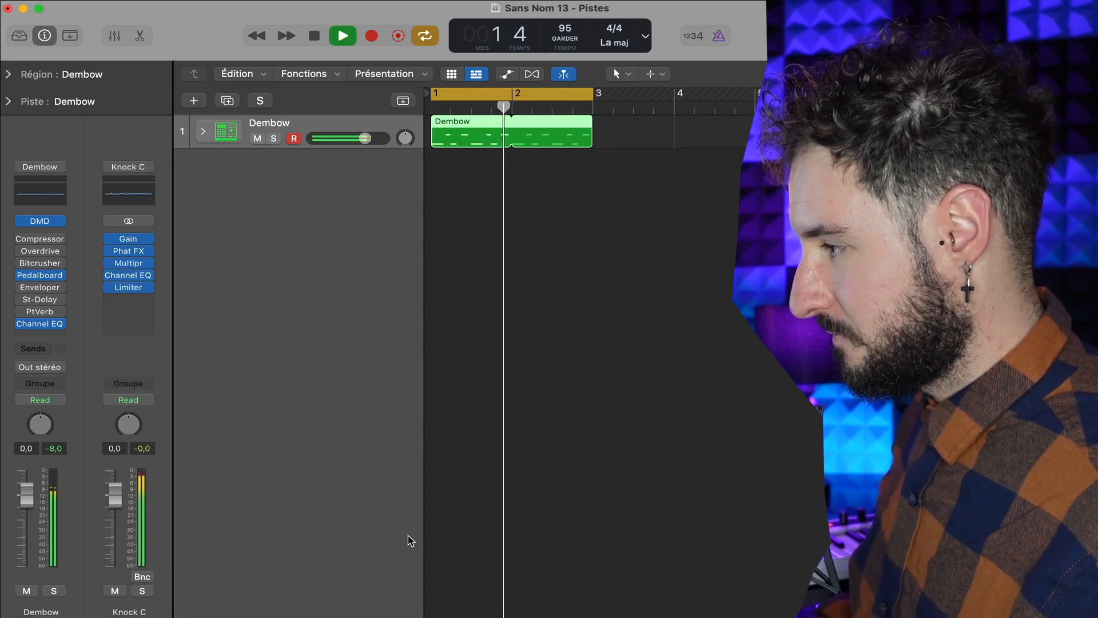
key(space)
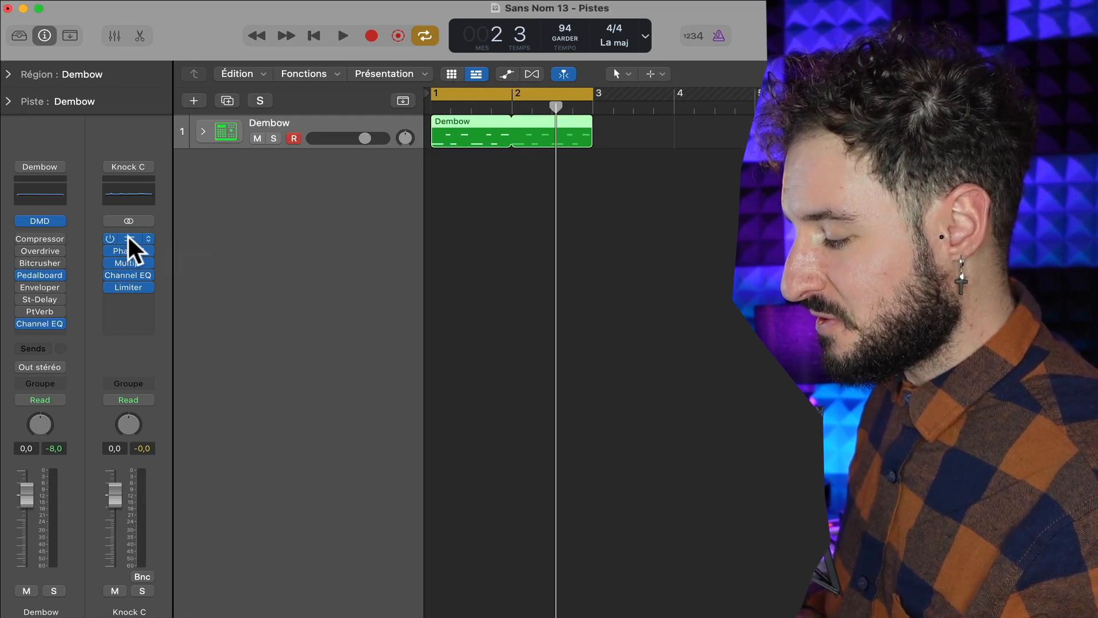
click(129, 239)
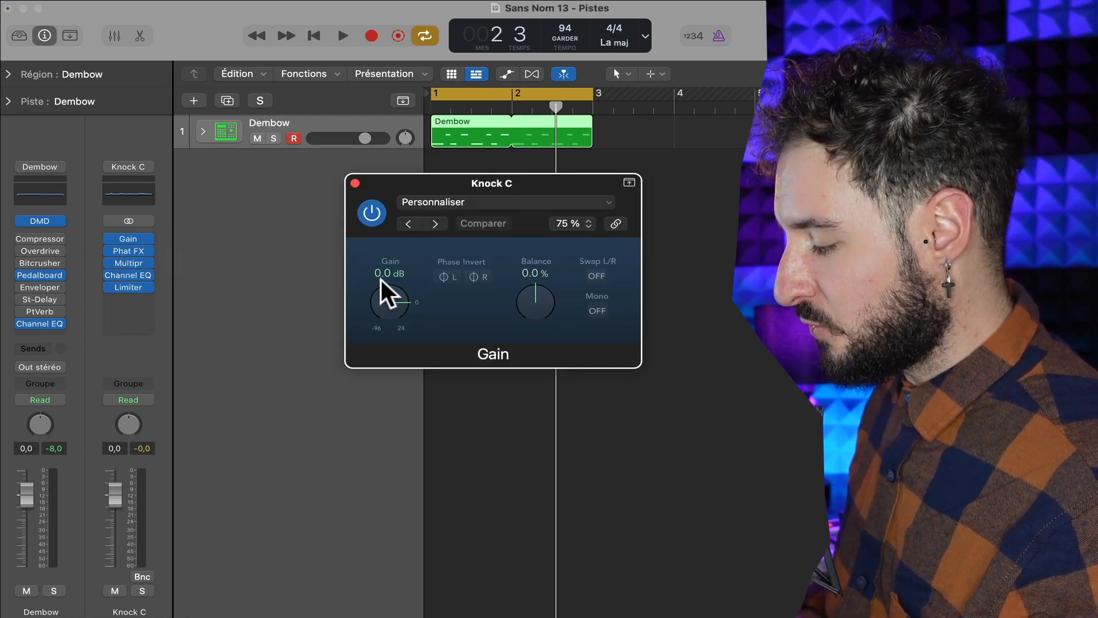
- Inspect the Phat FX, Multipressor, Channel EQ and Limiter plug-ins of the Knock C channel strip in turn
click(133, 252)
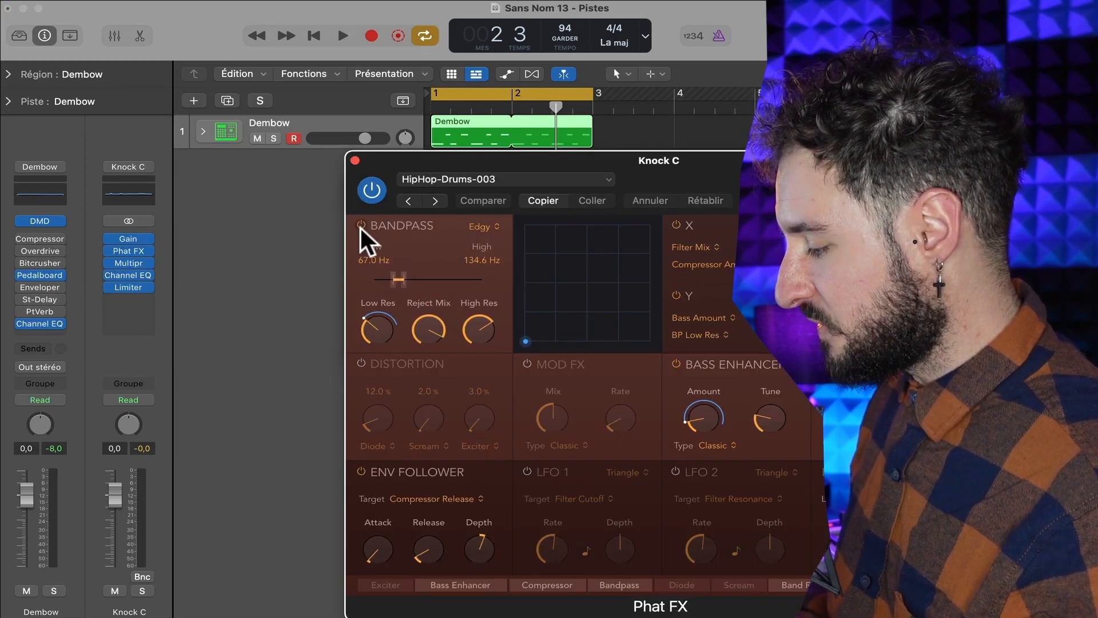
click(129, 263)
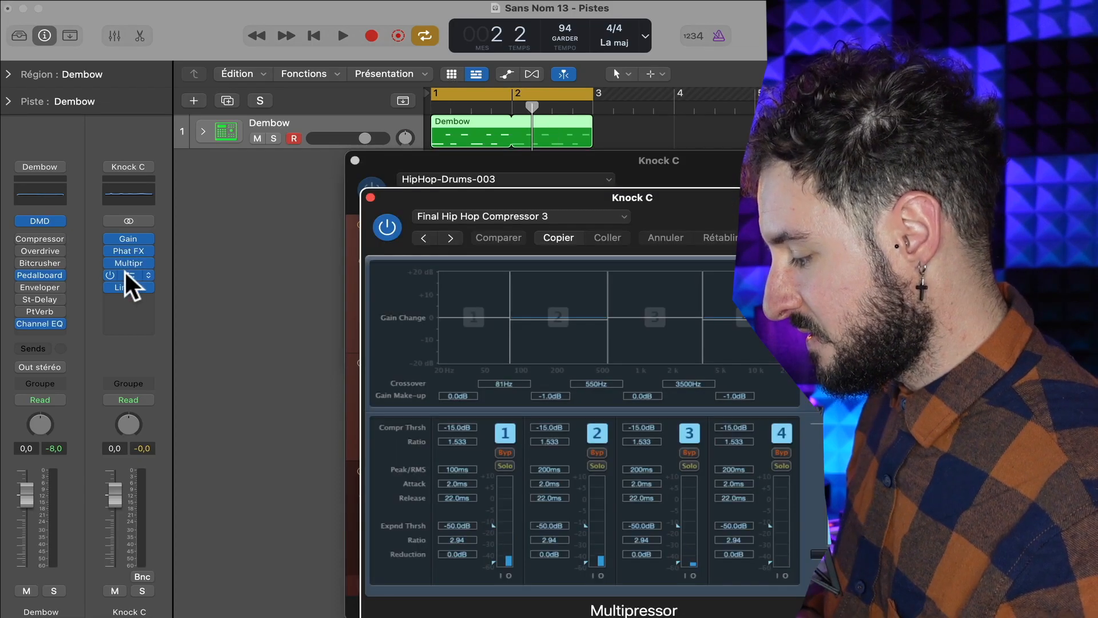
click(129, 277)
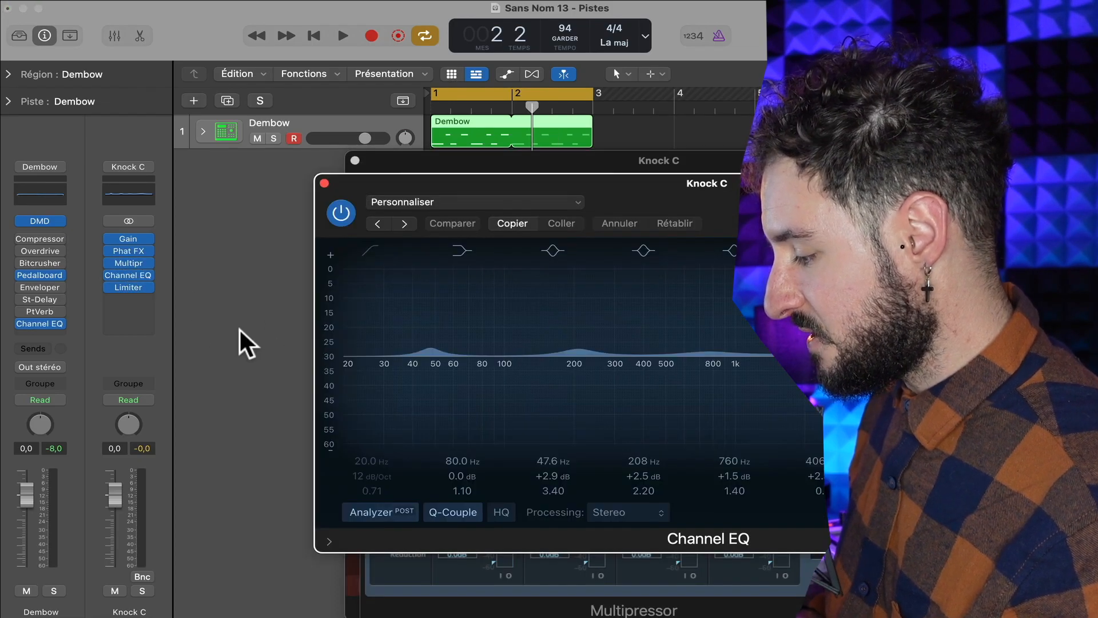
mouse_move(129, 289)
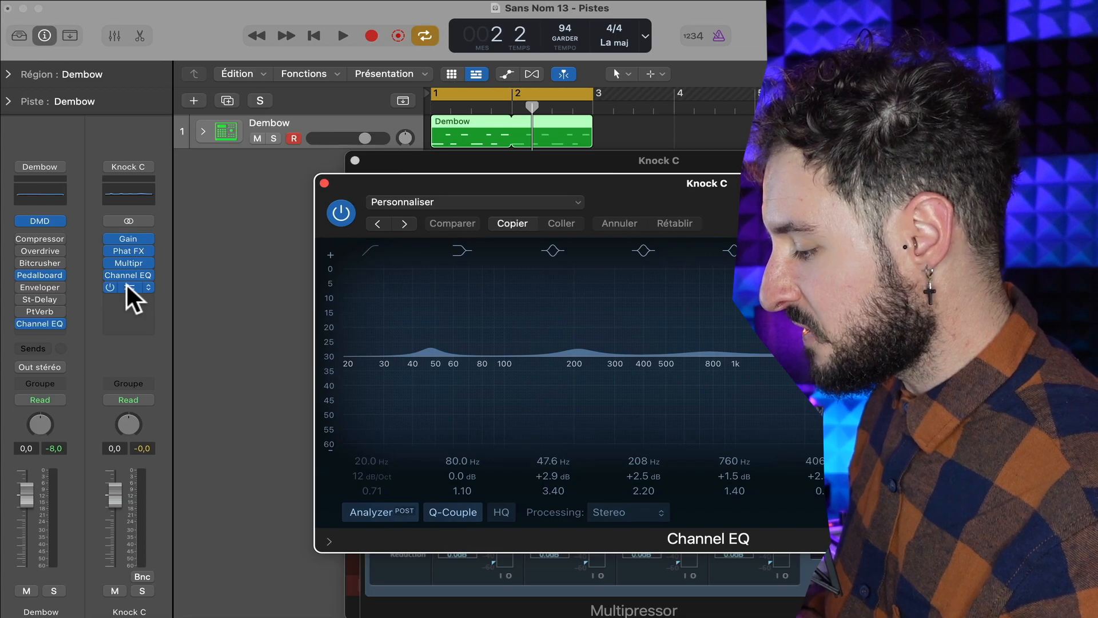
click(129, 289)
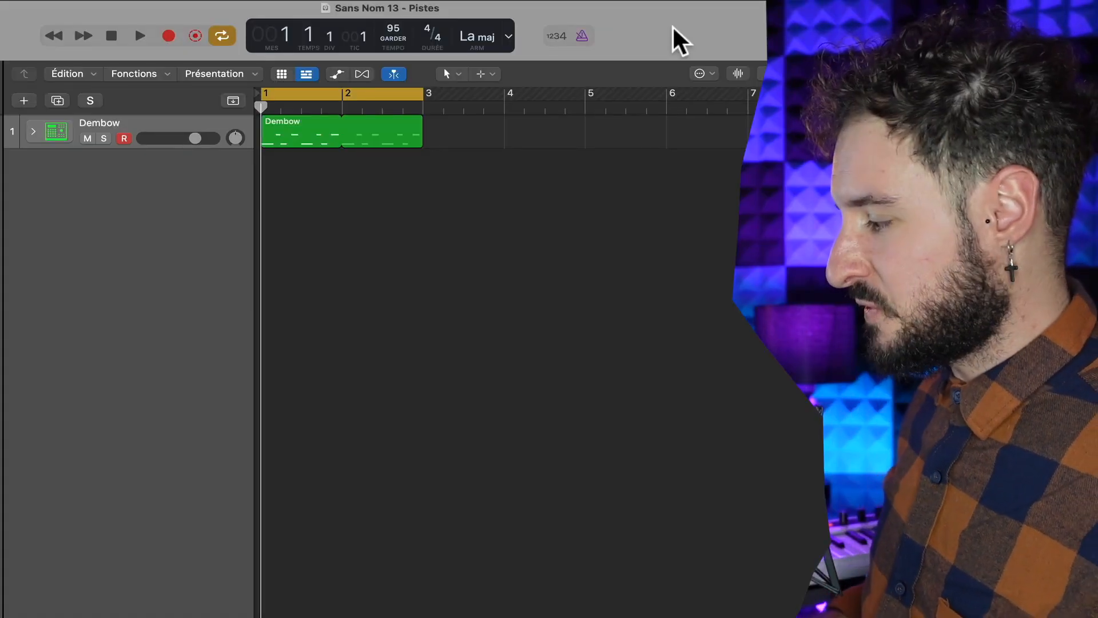
- Customize the control bar to include the Synchronisation function under Modes et fonctionnalités
click(509, 36)
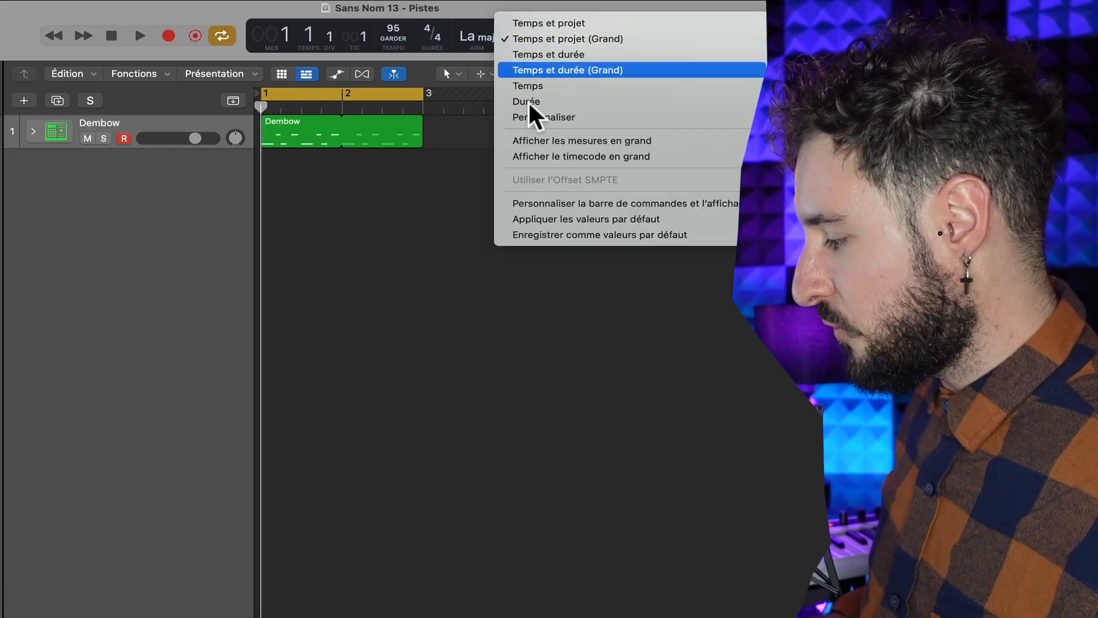
click(536, 204)
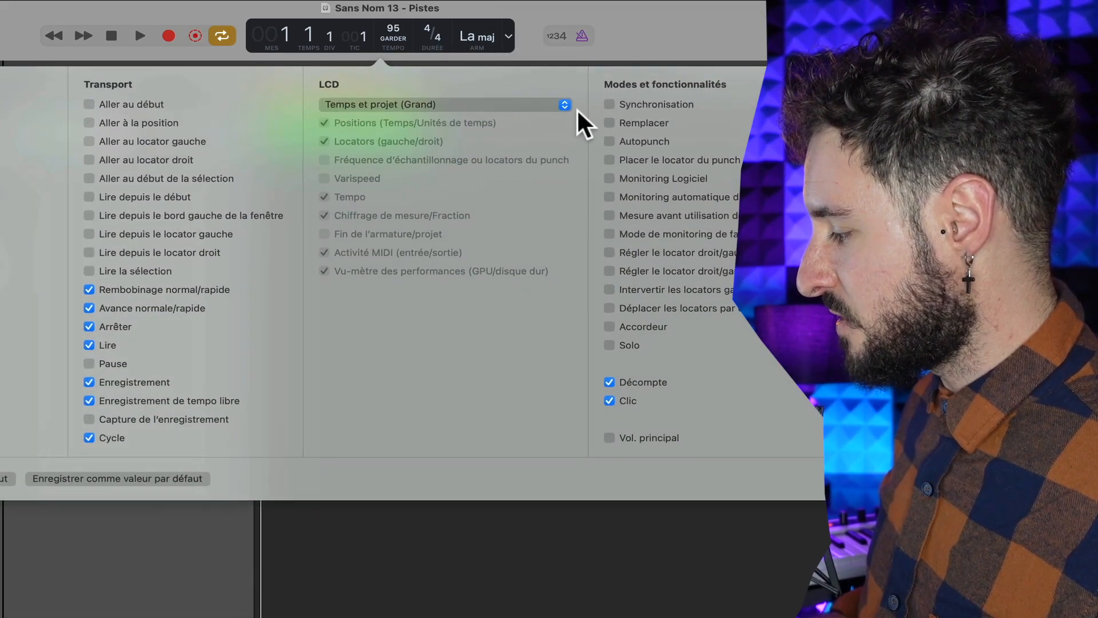
click(608, 105)
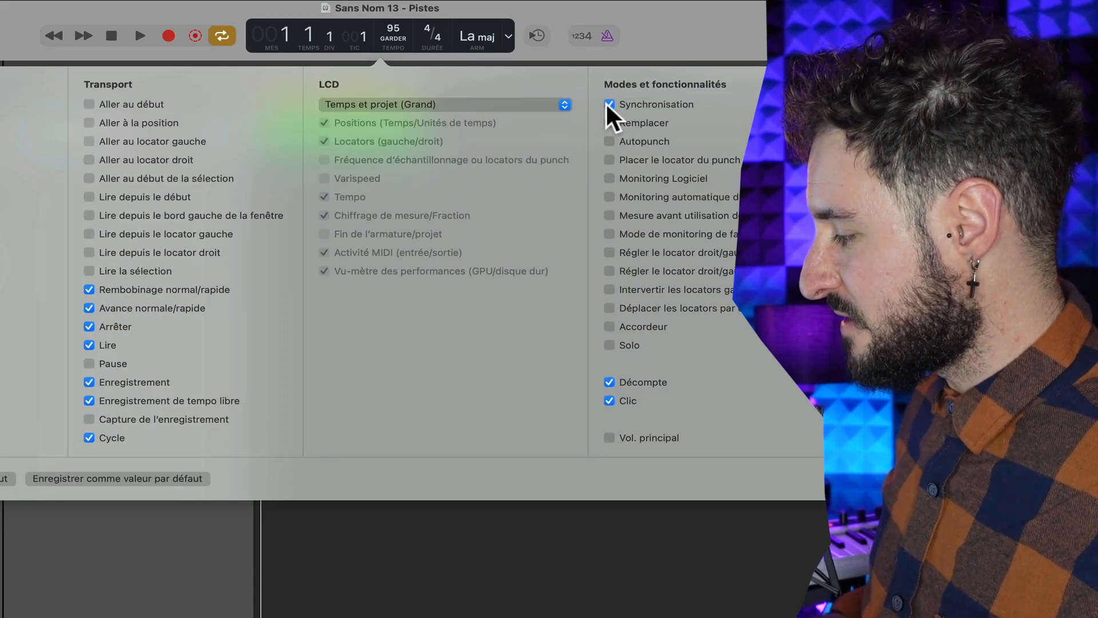
- Close the control bar customization and switch the project's synchronization to Ableton Link
click(541, 35)
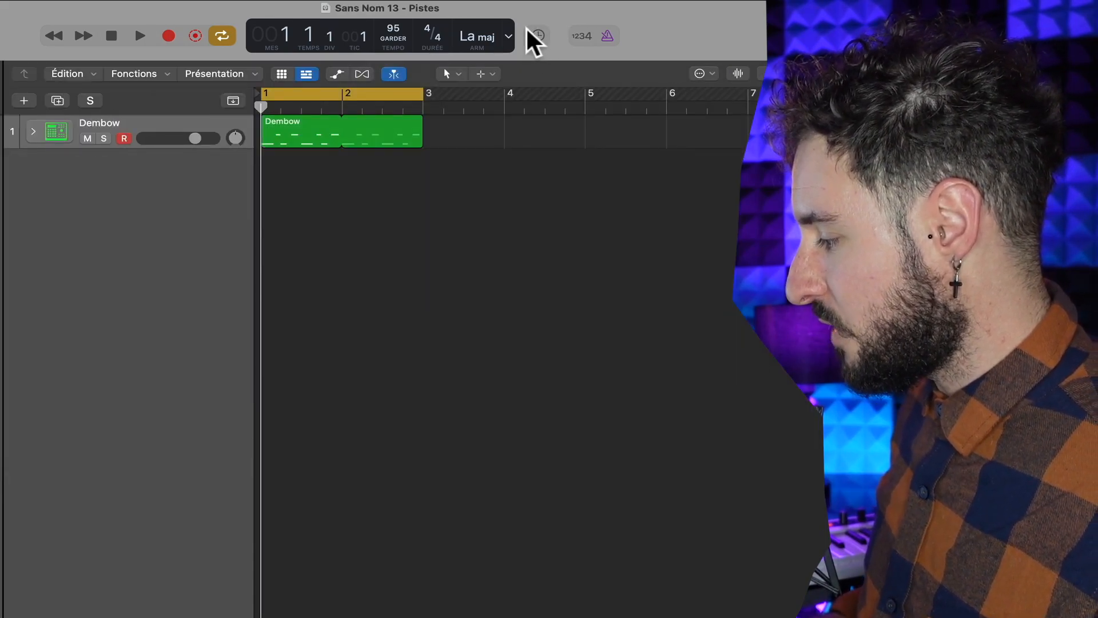
click(534, 37)
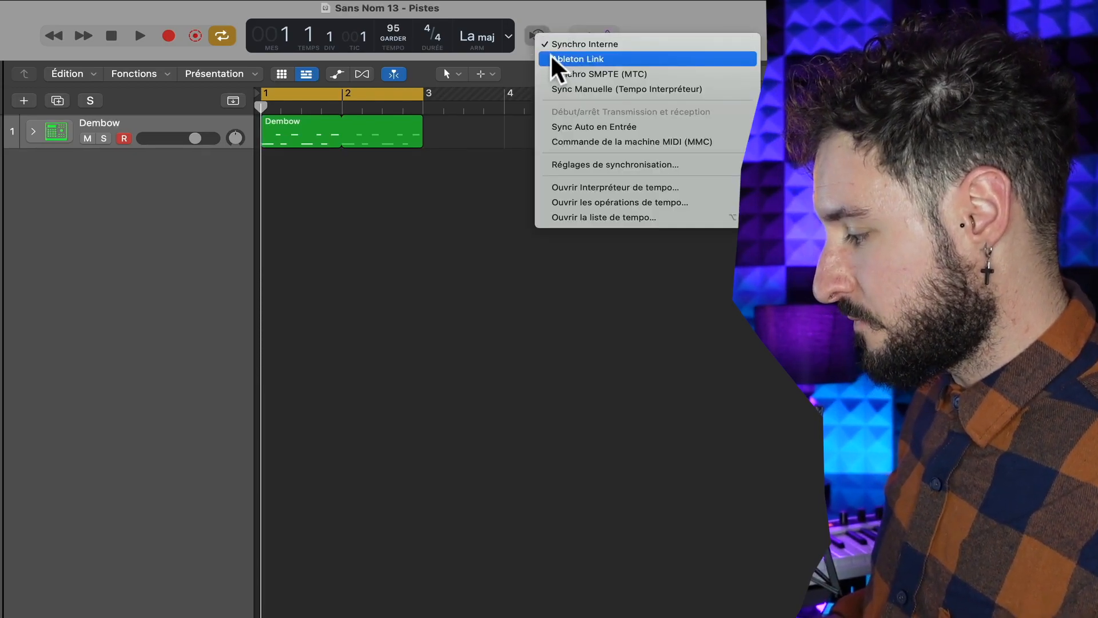
click(578, 59)
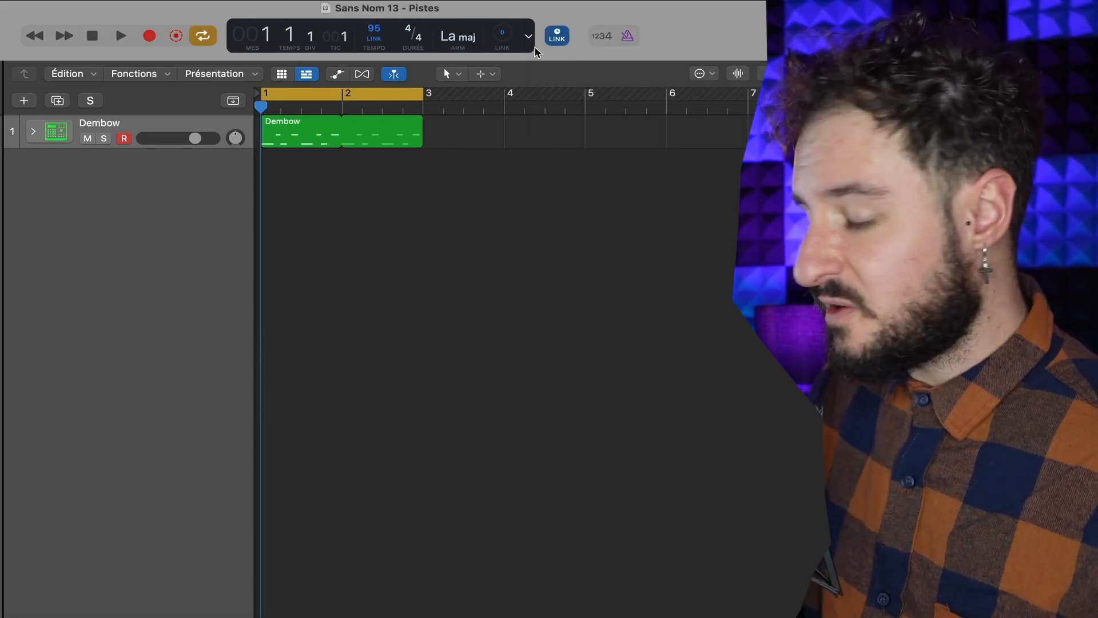